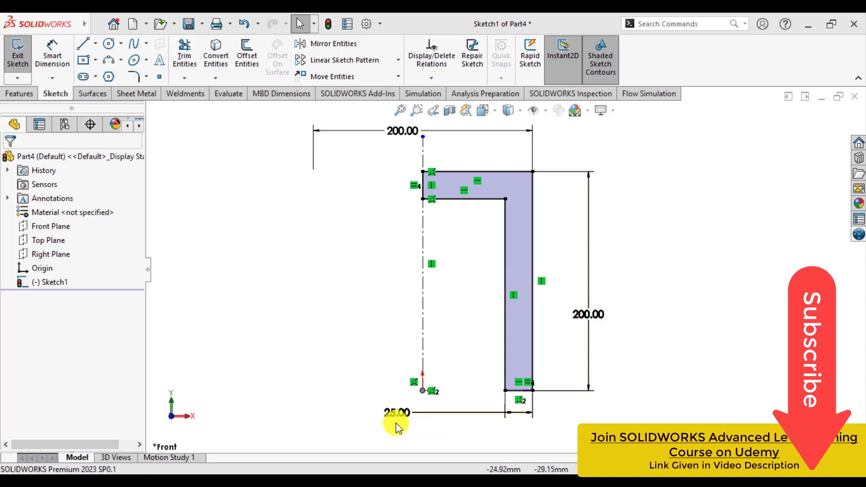
- Exit the profile sketch and revolve it 90 degrees about the vertical centerline
click(671, 236)
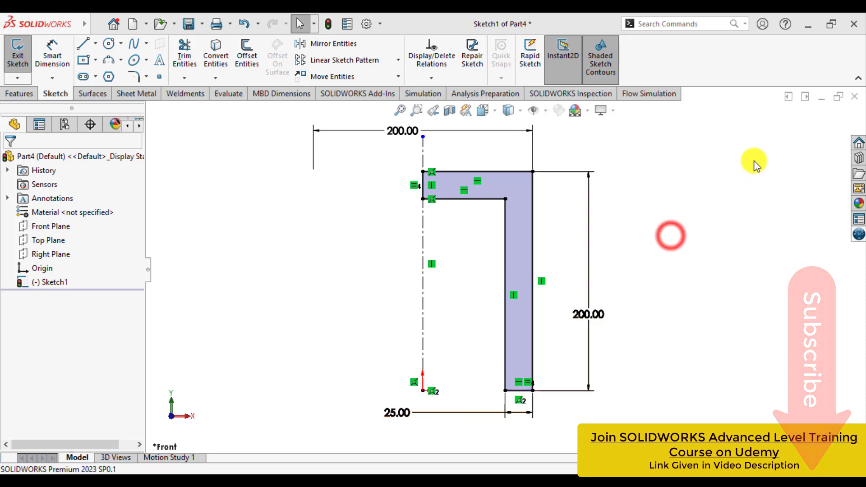
click(816, 137)
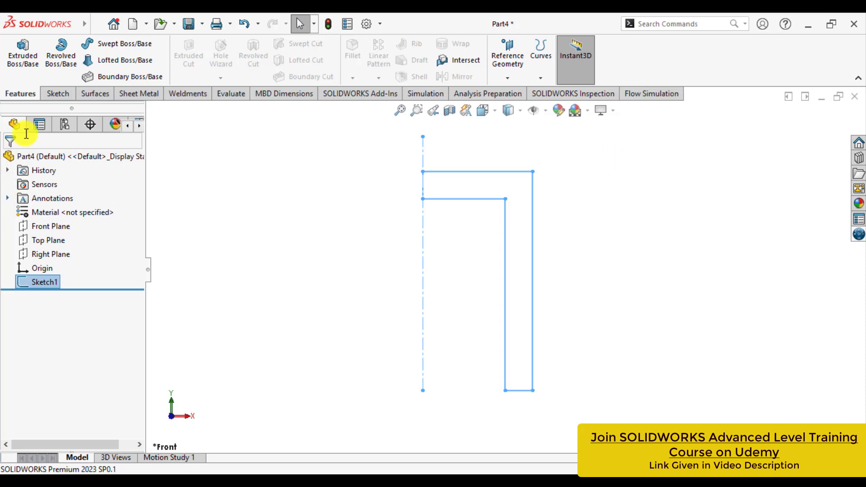
click(62, 56)
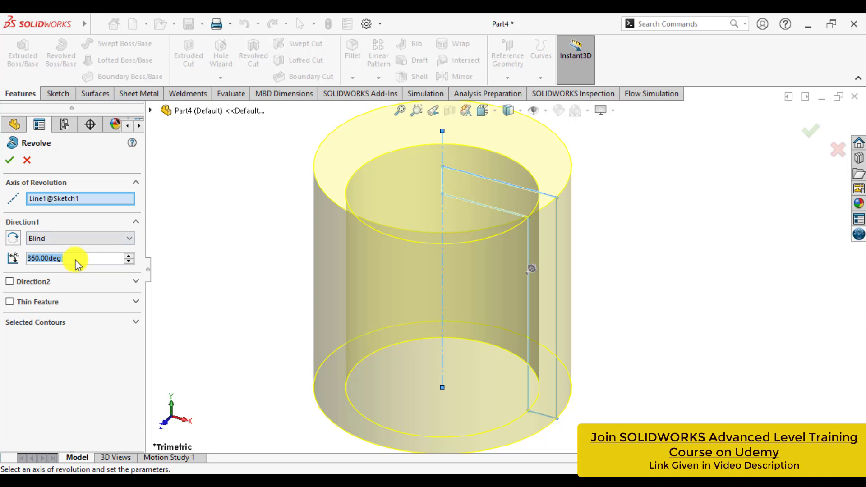
text(90)
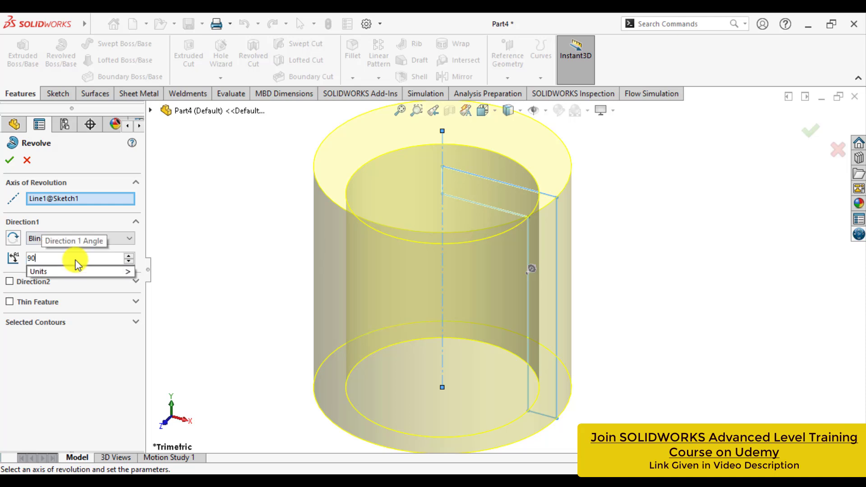
key(Return)
middle_drag(319, 244, 317, 217)
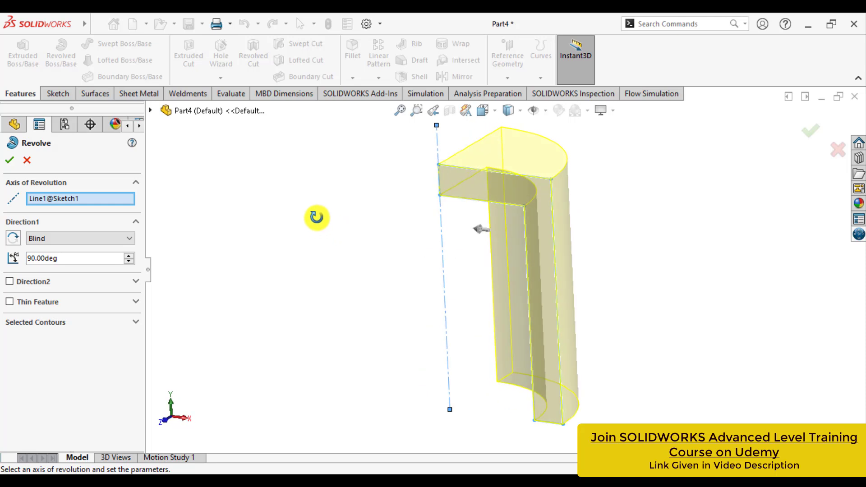
click(9, 160)
click(318, 224)
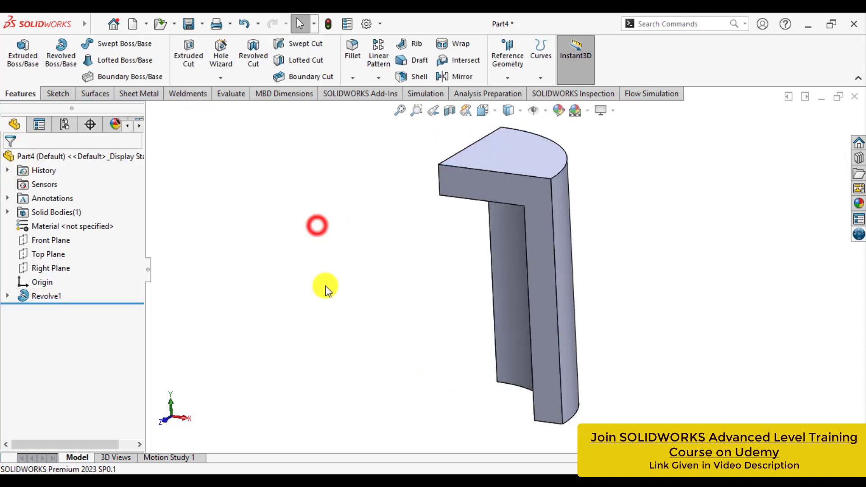
- Fillet the curved inner edge between the top plate's underside and the cylindrical wall with a 25 mm radius
middle_drag(326, 285, 364, 213)
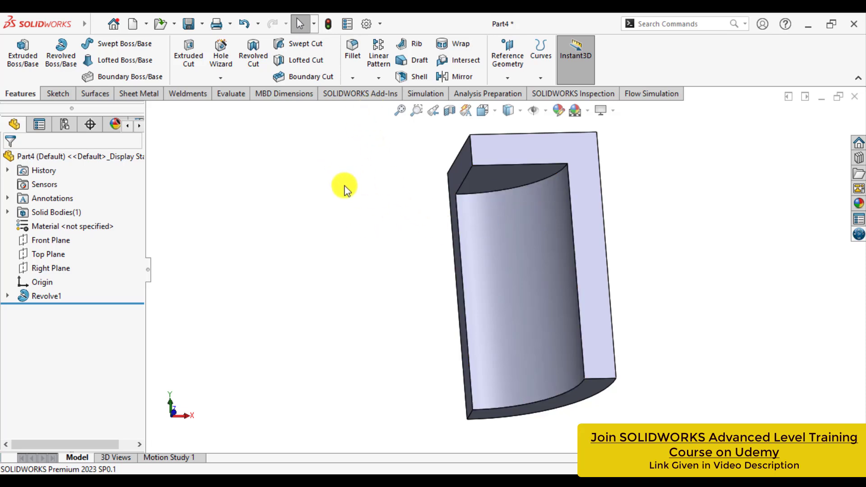
click(354, 56)
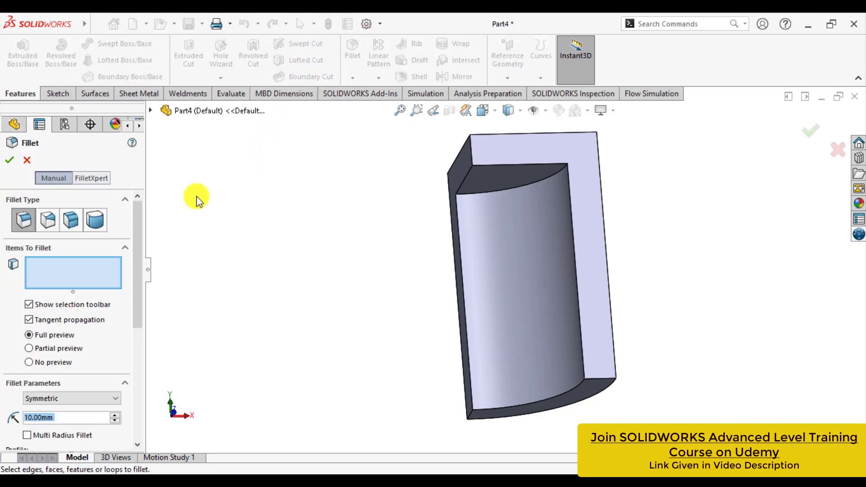
click(514, 189)
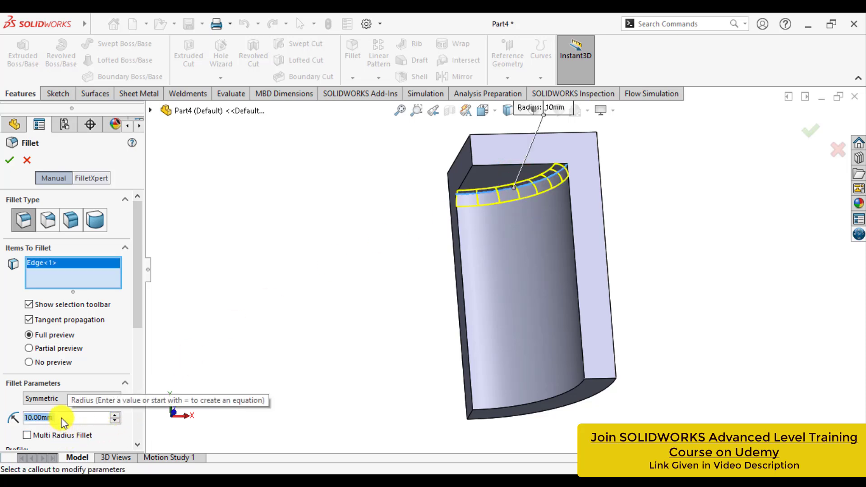
text(25)
key(Return)
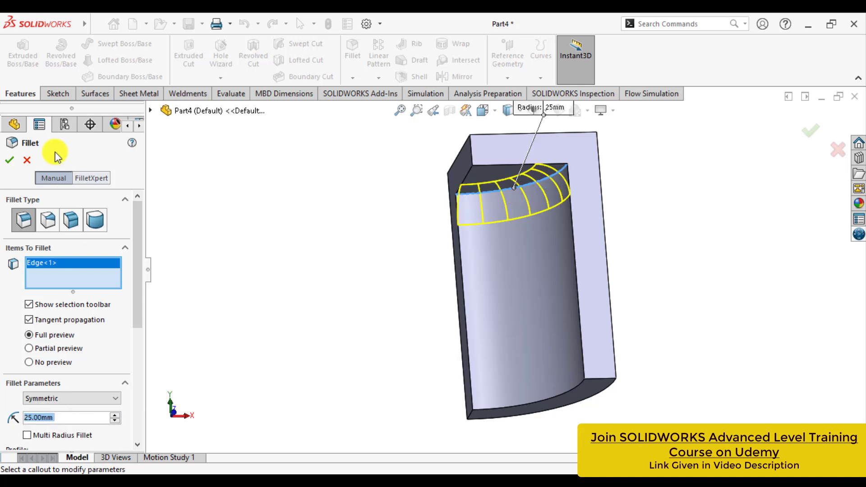
click(9, 159)
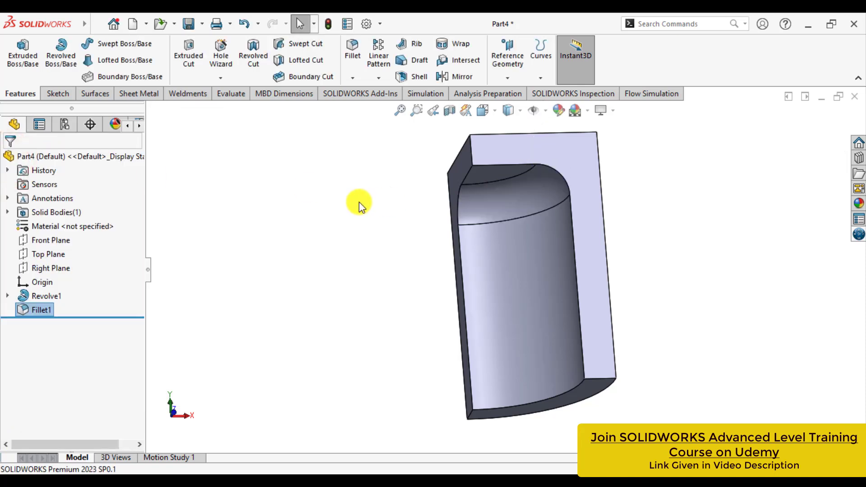
- Create a static simulation study and apply the favorite material Alloy Steel to the part
middle_drag(358, 202, 391, 230)
scroll(496, 310, down, 4)
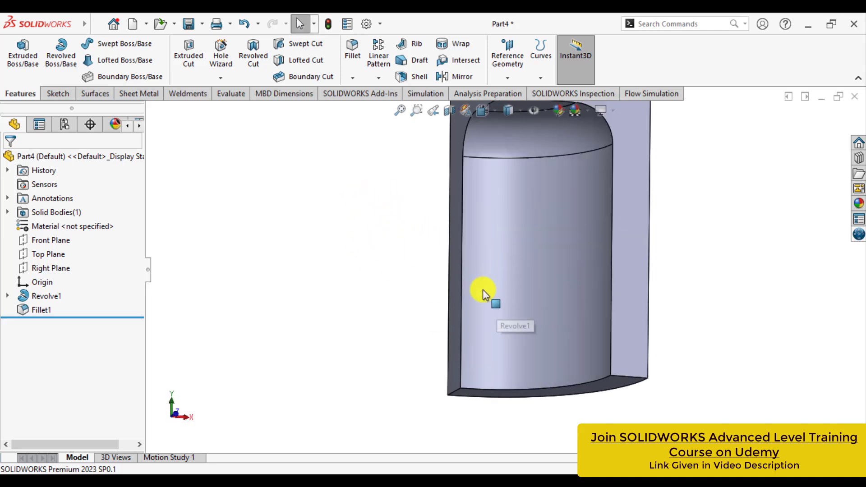
scroll(429, 288, up, 2)
scroll(420, 273, up, 1)
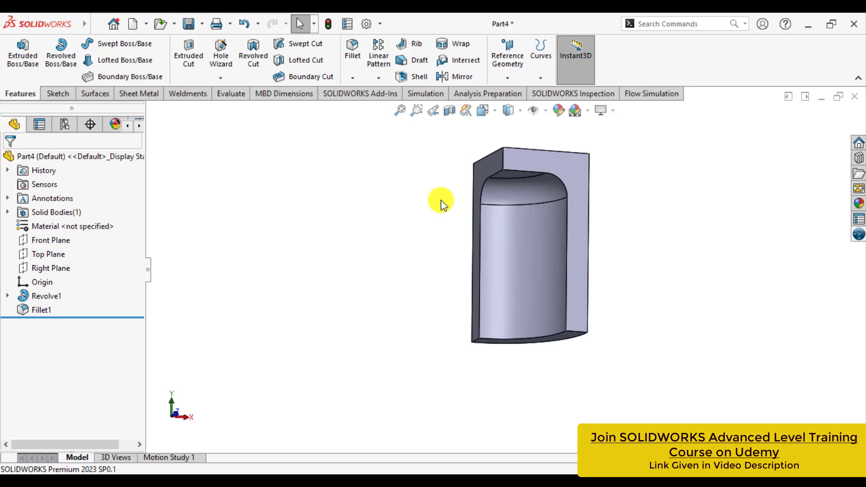
click(423, 100)
click(14, 51)
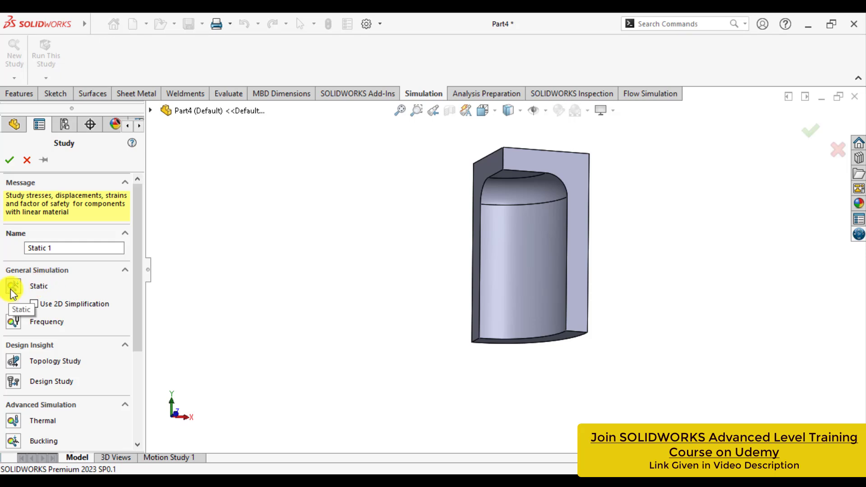
click(58, 249)
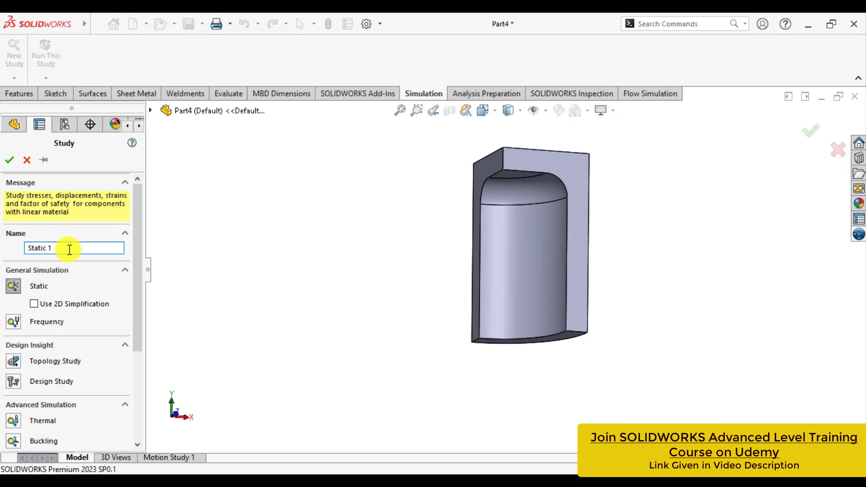
click(6, 162)
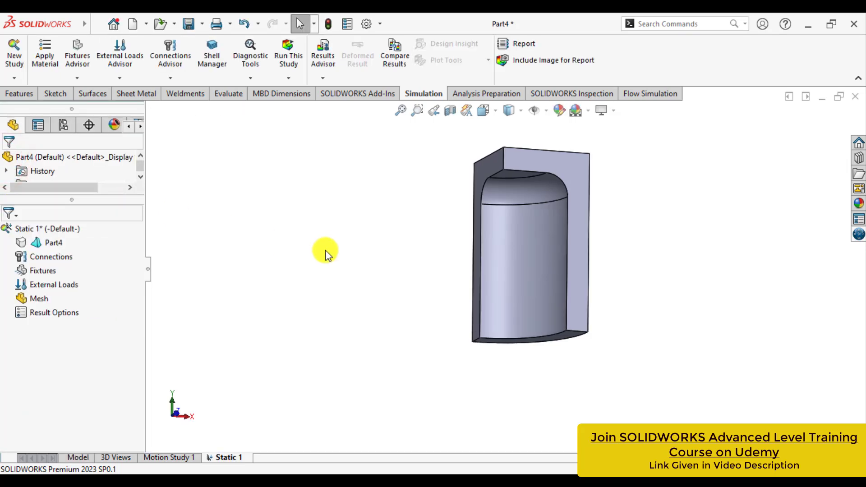
right_click(46, 243)
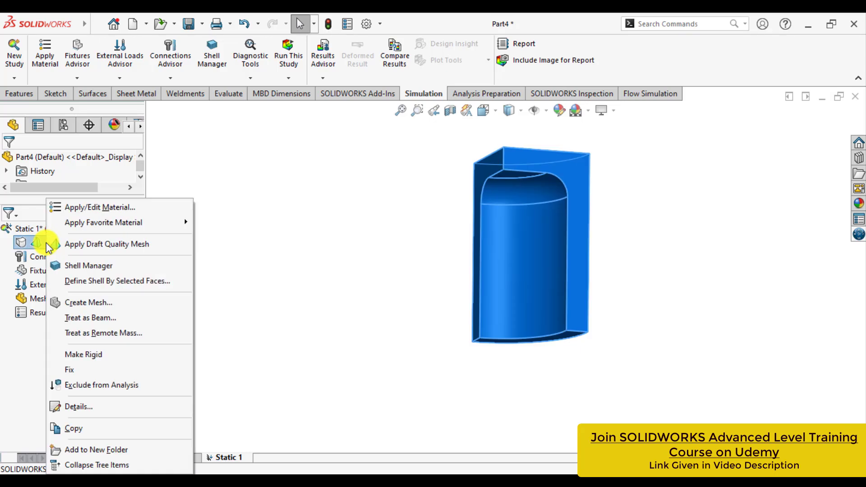
mouse_move(122, 222)
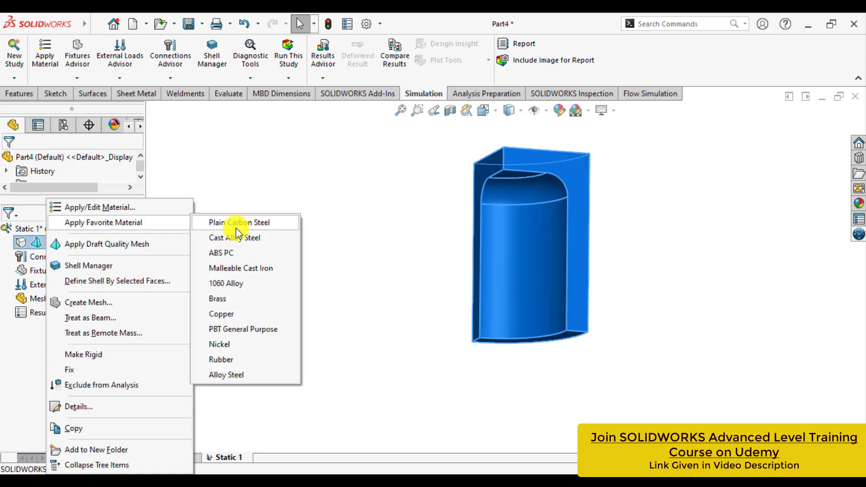
click(225, 375)
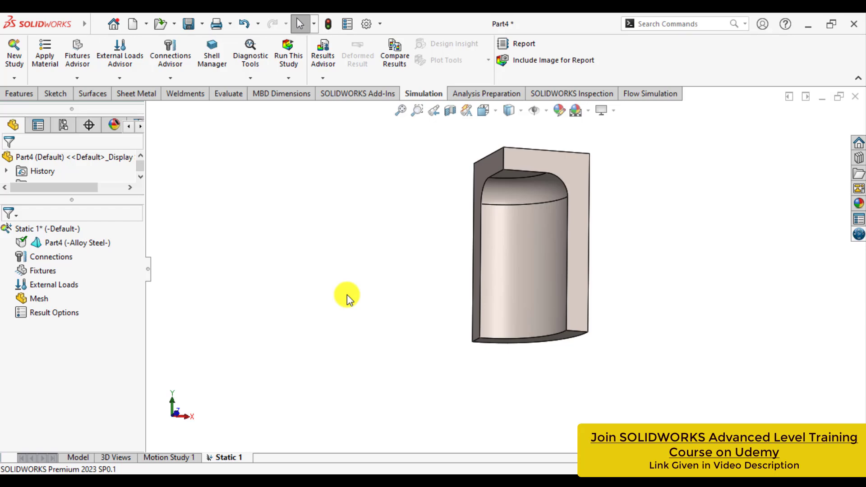
click(572, 163)
click(489, 165)
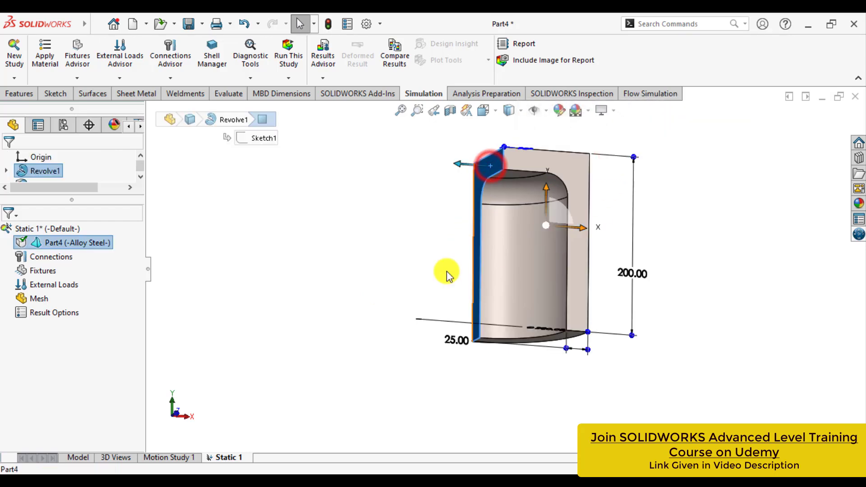
middle_drag(447, 271, 419, 209)
click(507, 321)
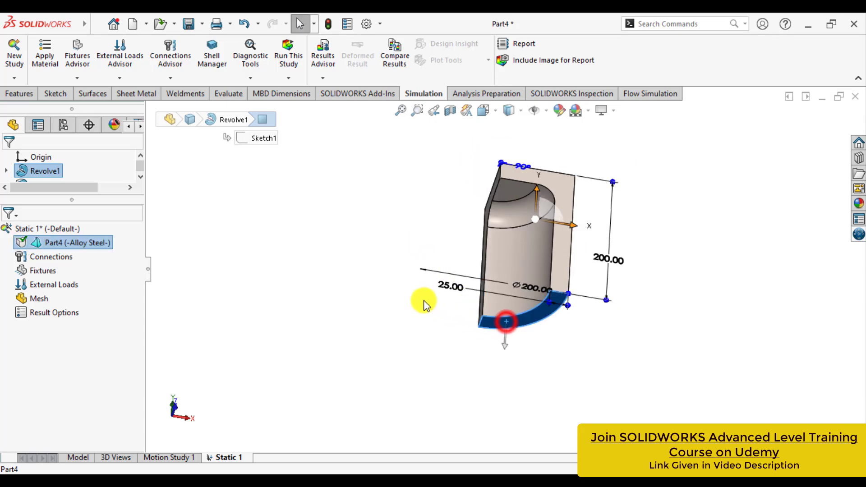
click(414, 300)
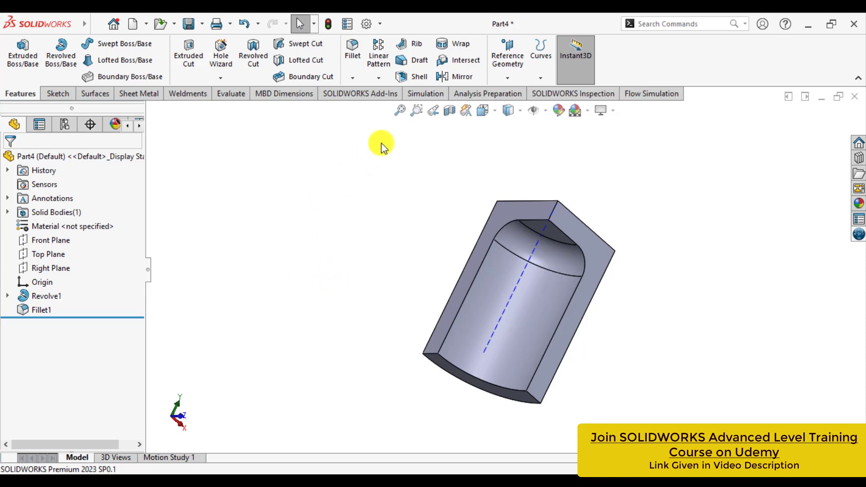
- Create a reference axis through the center of the inner cylindrical face
click(502, 83)
click(508, 108)
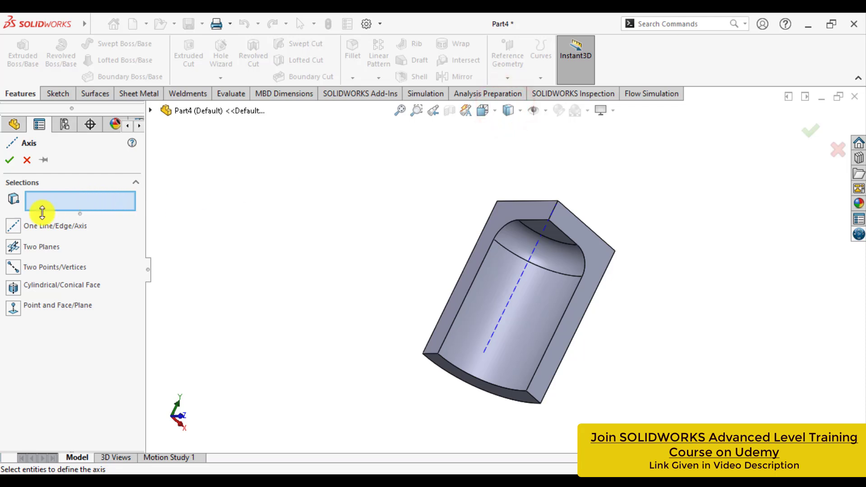
click(10, 227)
click(50, 200)
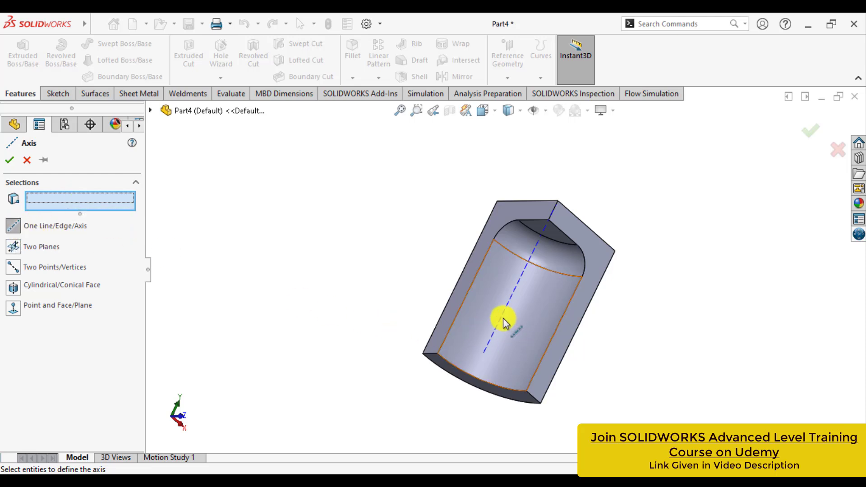
click(516, 335)
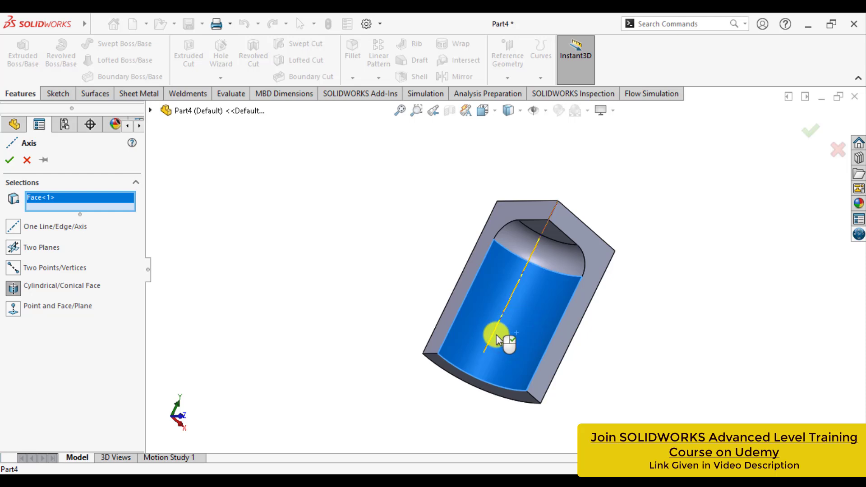
click(9, 160)
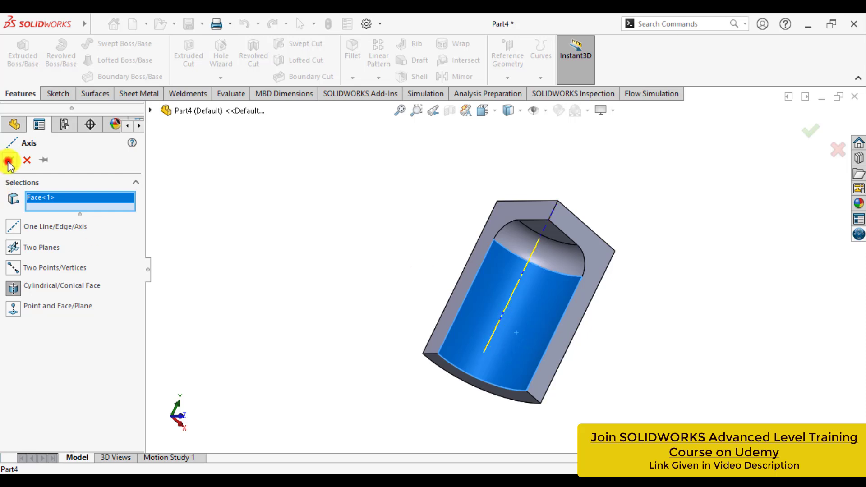
click(353, 249)
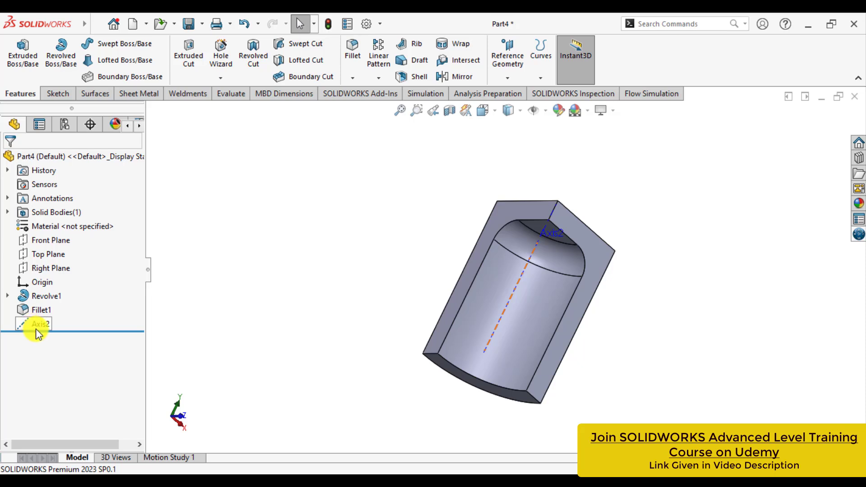
click(244, 314)
- Set up a static study for the part with its new reference axis and assign Alloy Steel from the favorite materials
click(420, 95)
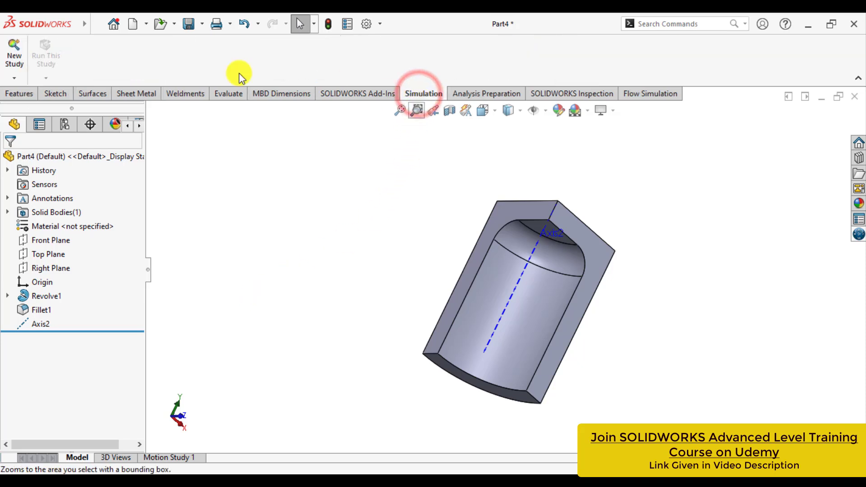
click(14, 52)
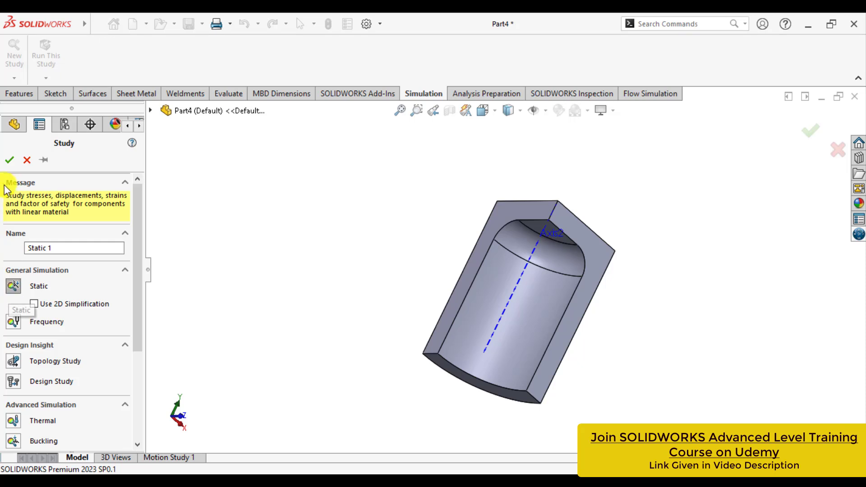
click(9, 160)
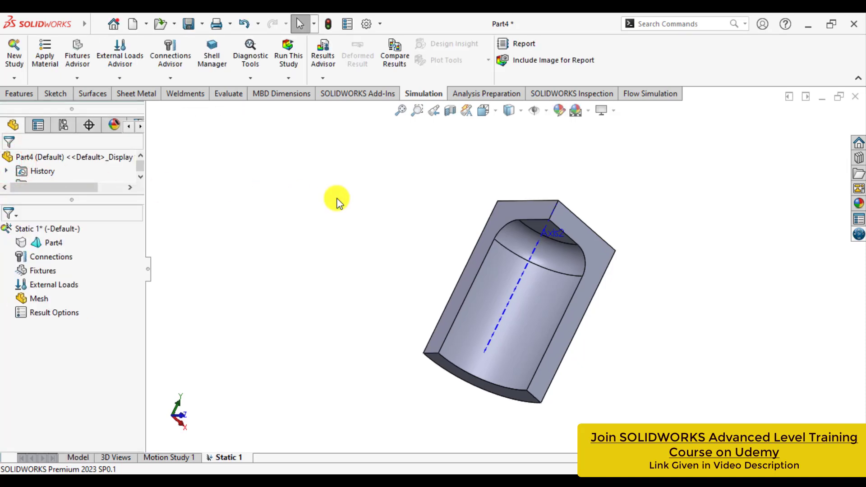
right_click(52, 243)
mouse_move(147, 225)
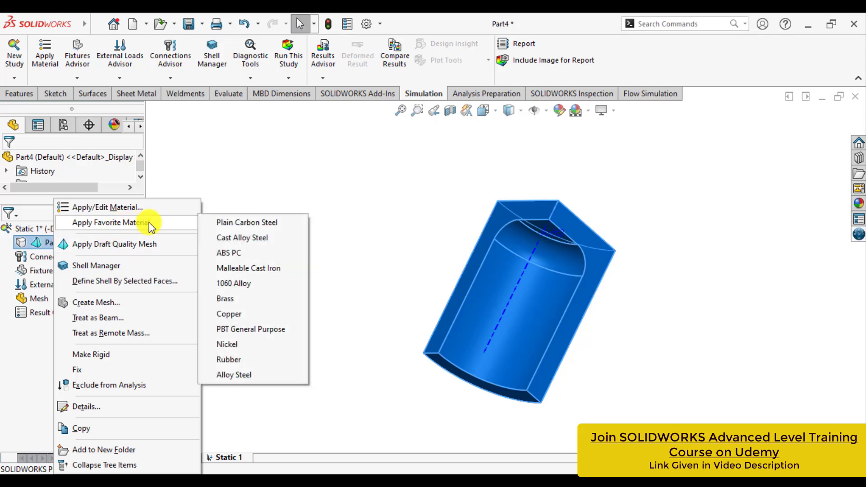
click(230, 375)
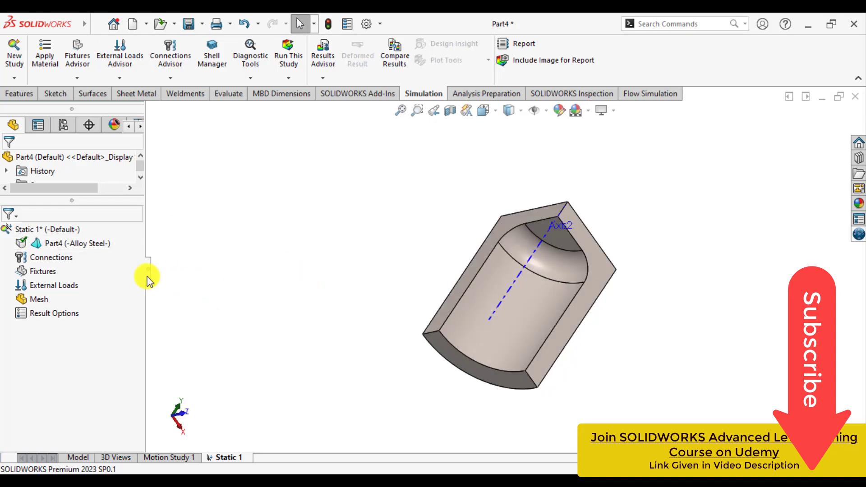
- Start an advanced Cyclic Symmetry fixture and pair the two flat radial cut faces of the quarter section
right_click(44, 270)
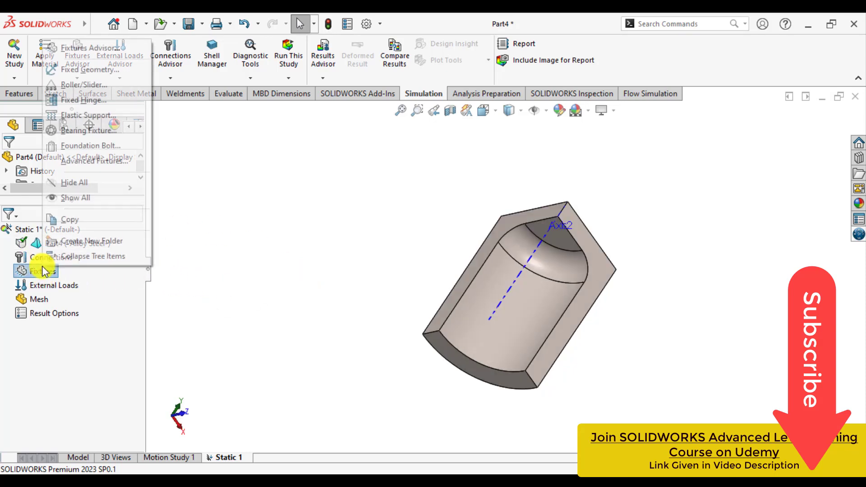
click(96, 69)
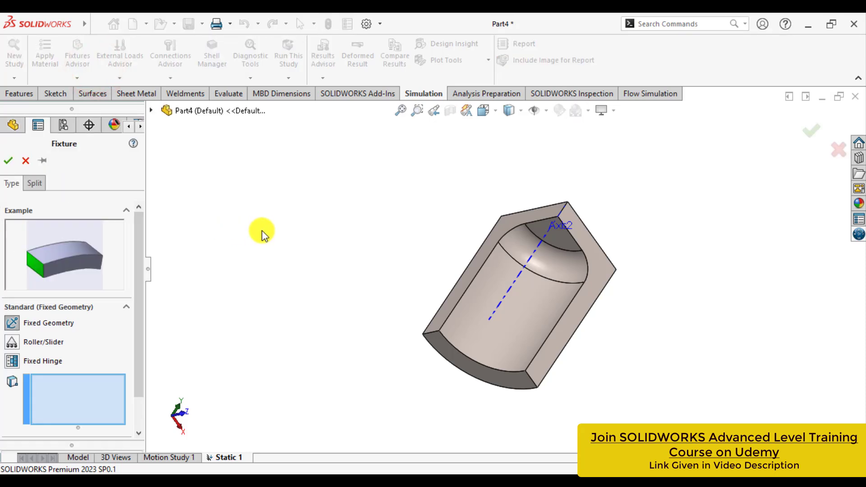
drag(139, 288, 138, 356)
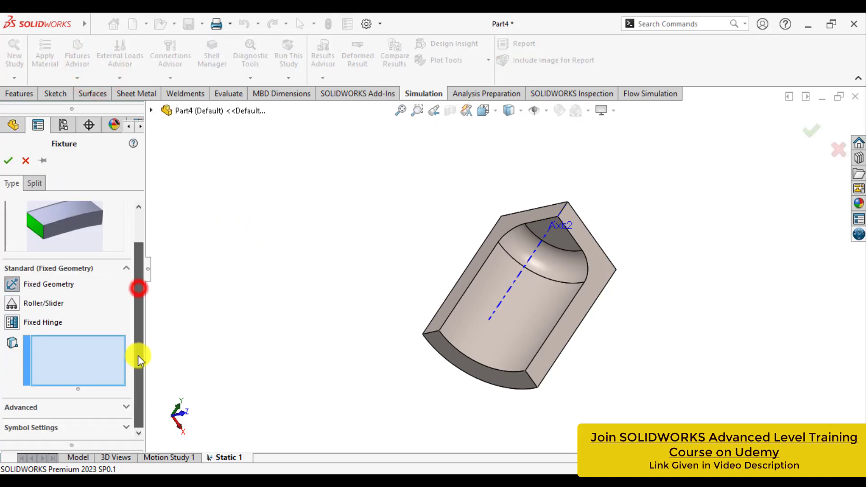
click(48, 408)
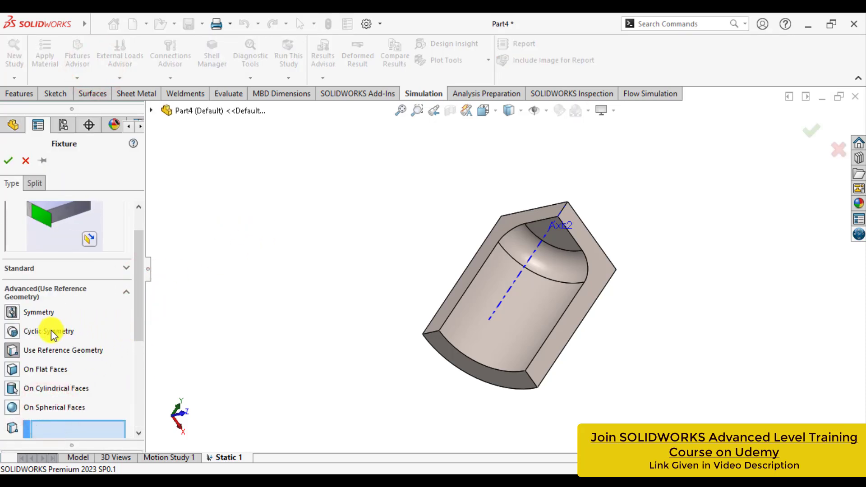
click(13, 333)
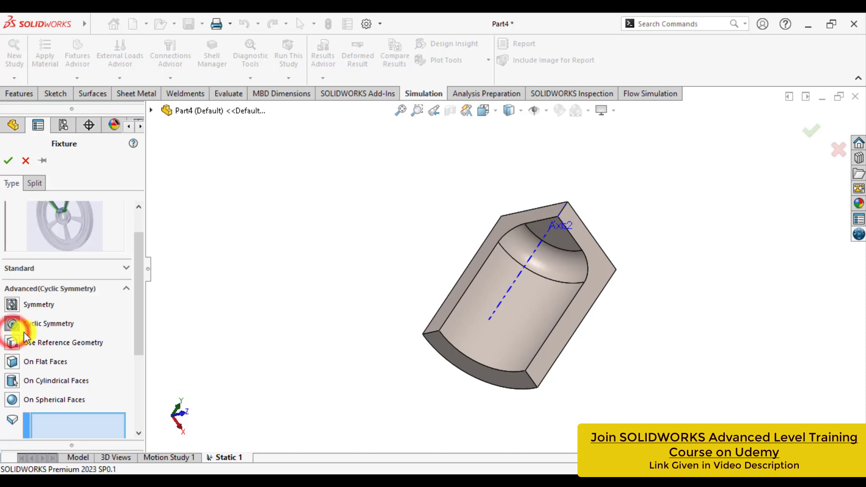
drag(141, 321, 141, 367)
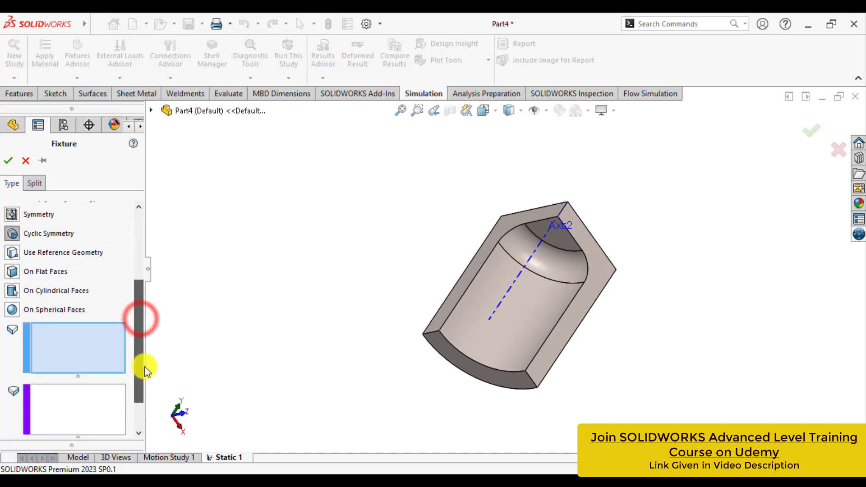
click(80, 338)
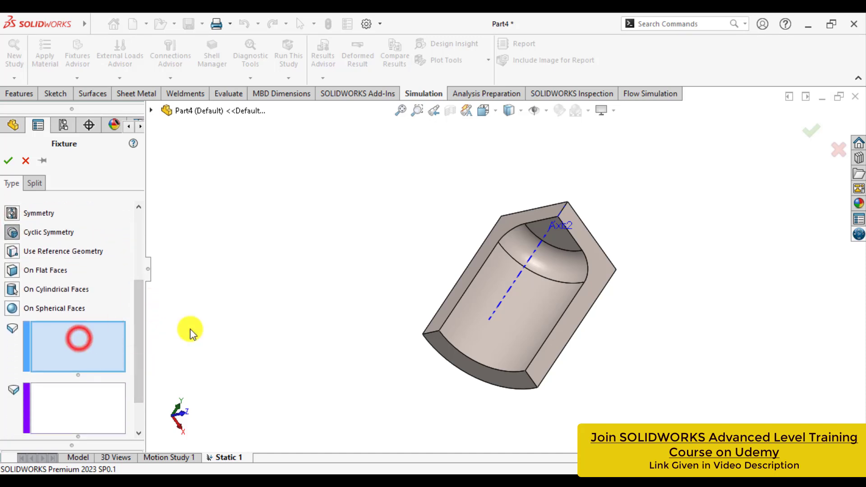
click(505, 228)
click(84, 406)
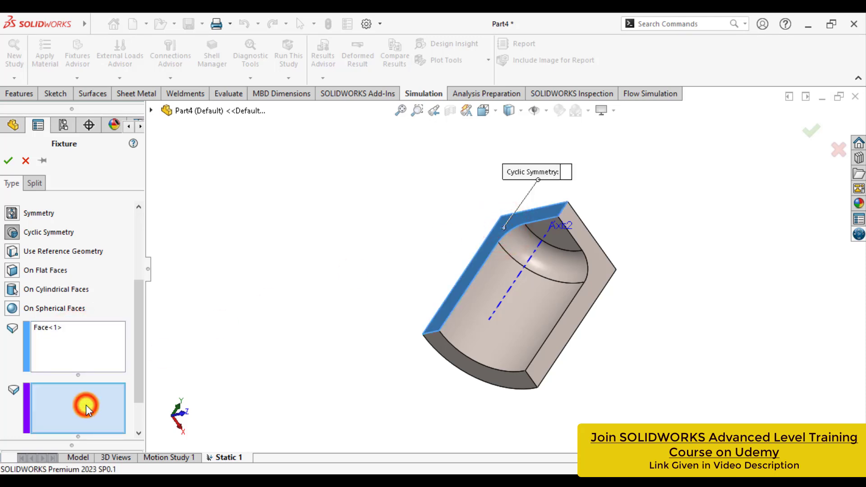
click(577, 308)
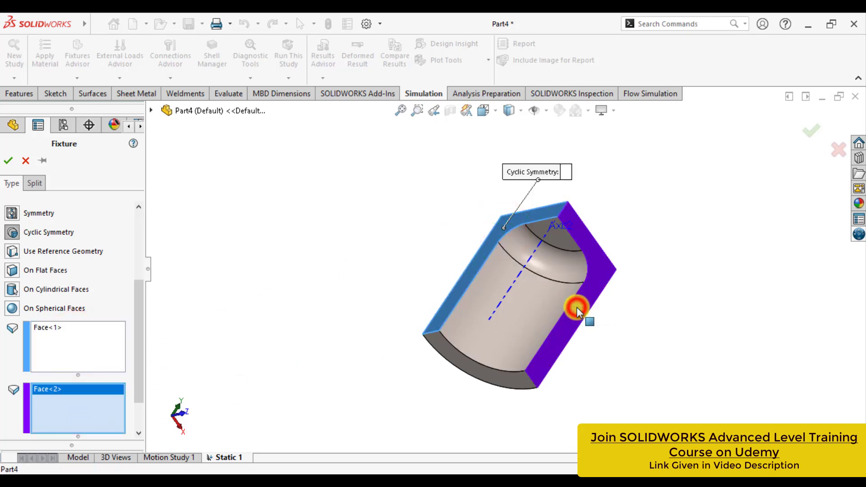
- Assign the cylinder's central reference axis to the cyclic symmetry fixture and apply it
drag(137, 321, 139, 356)
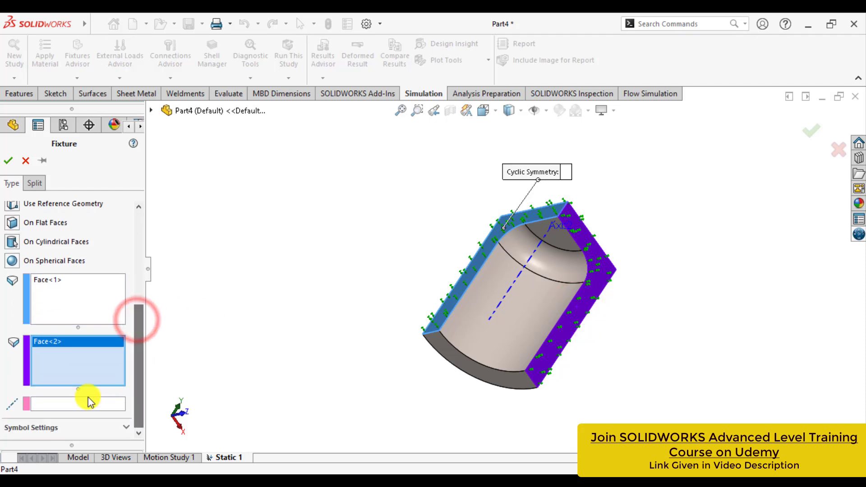
click(61, 405)
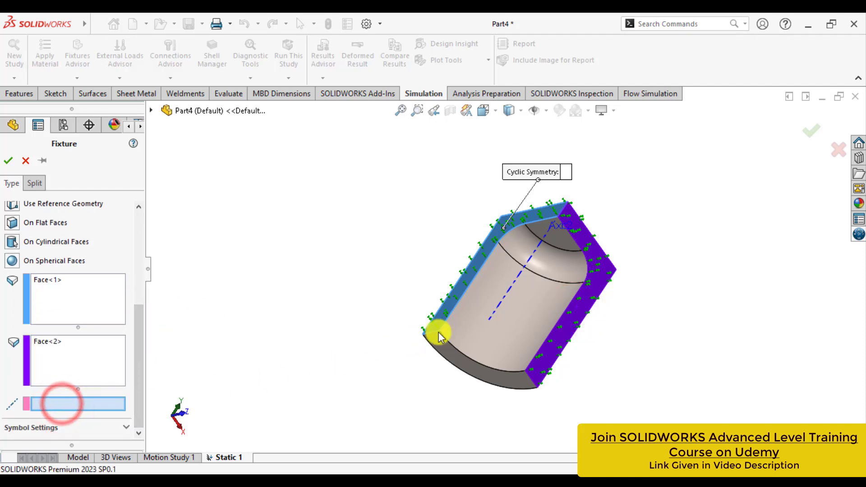
click(506, 294)
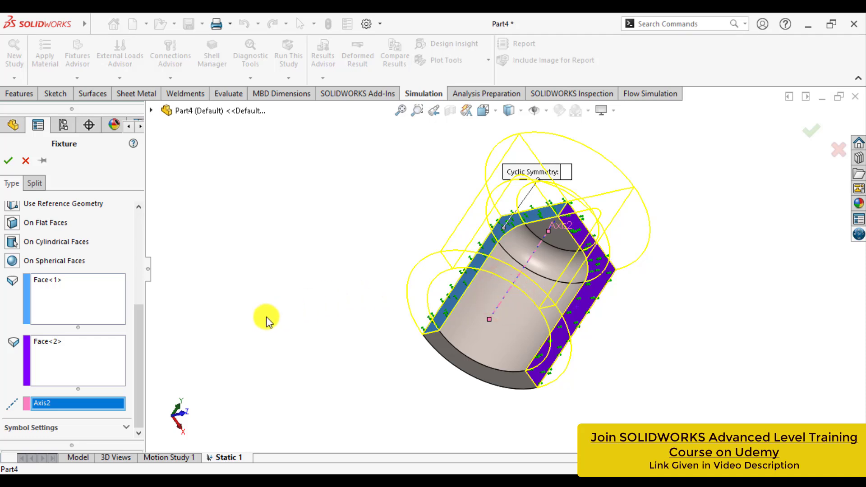
click(8, 162)
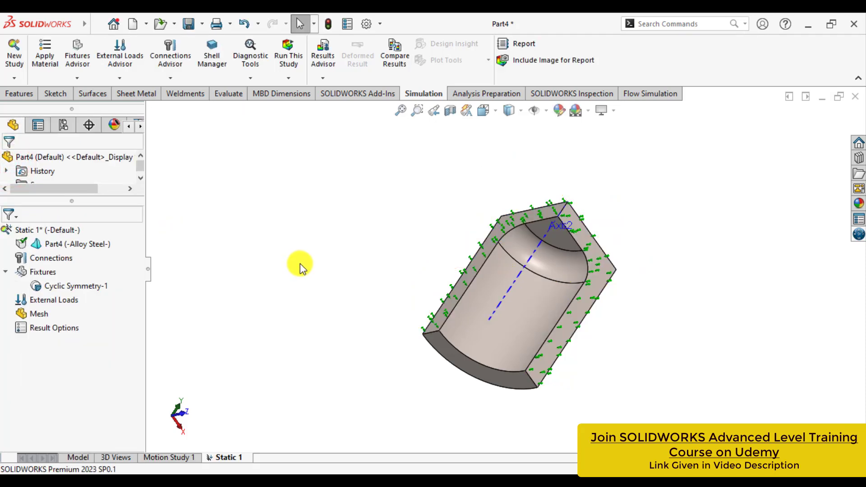
- Start a second fixture with the two radial cut faces preselected and set its type to advanced Symmetry
click(501, 219)
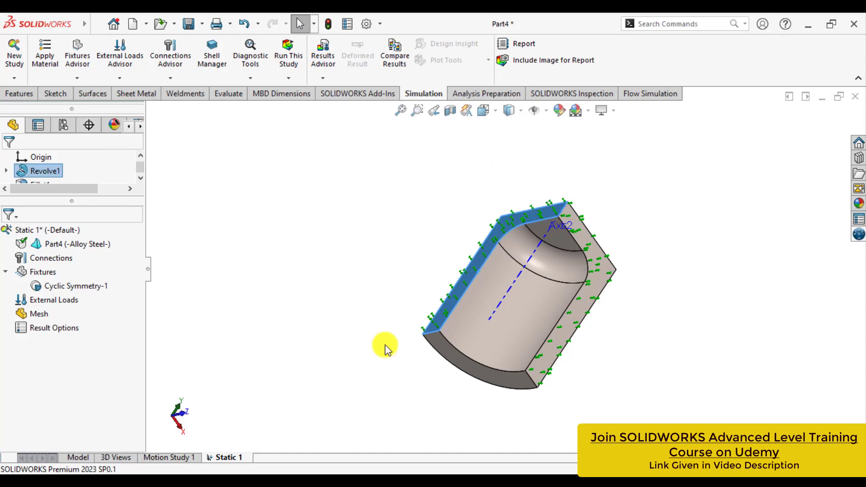
ctrl+click(556, 364)
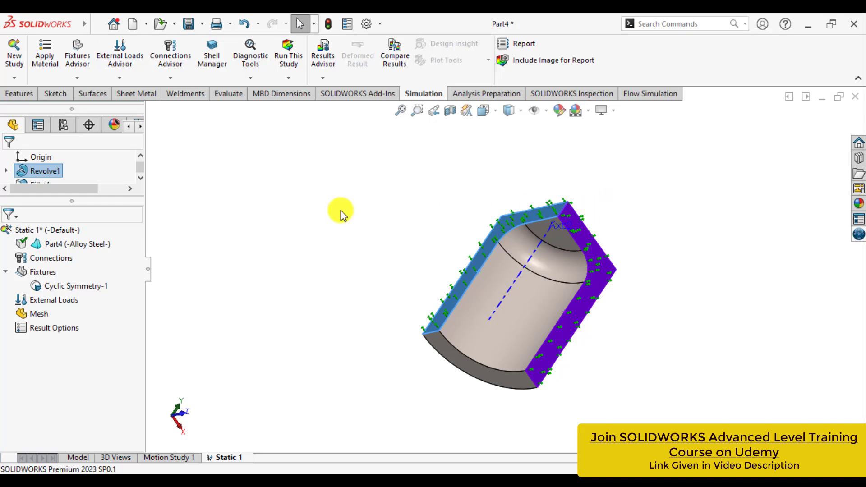
right_click(45, 272)
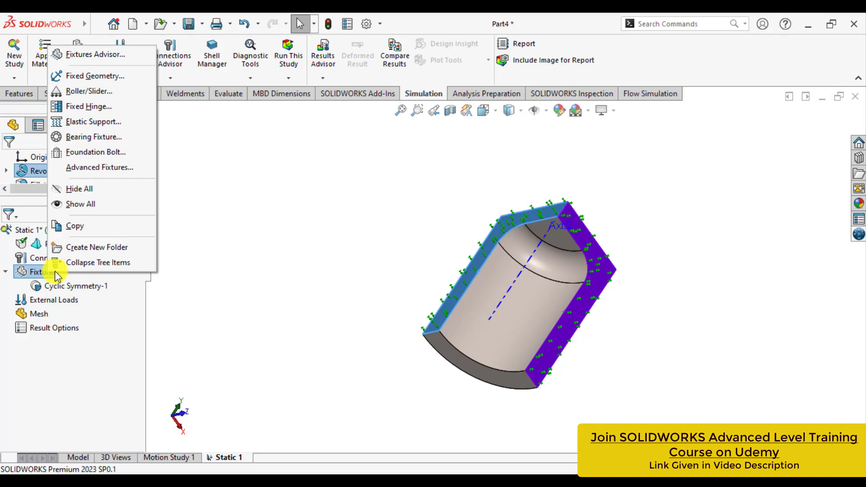
click(86, 76)
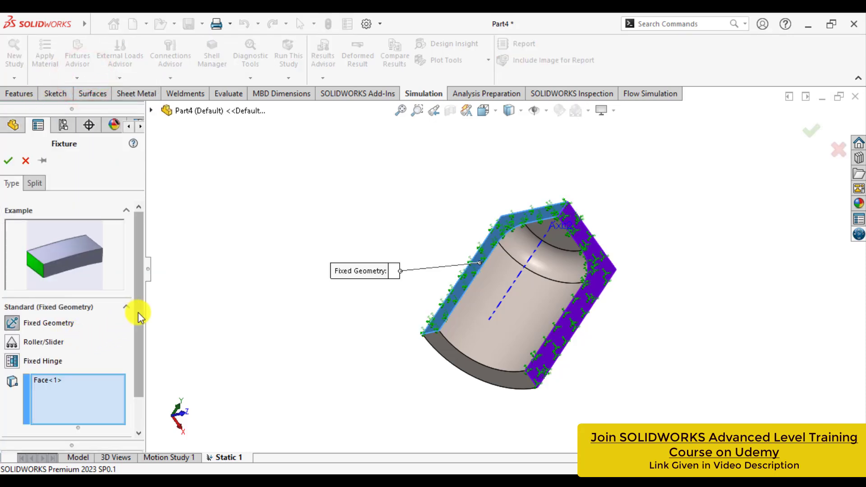
click(138, 313)
click(50, 407)
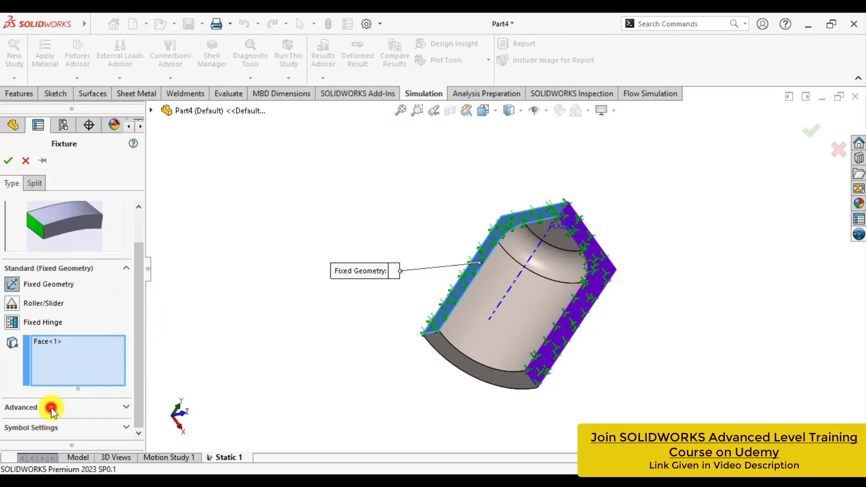
drag(138, 307, 145, 343)
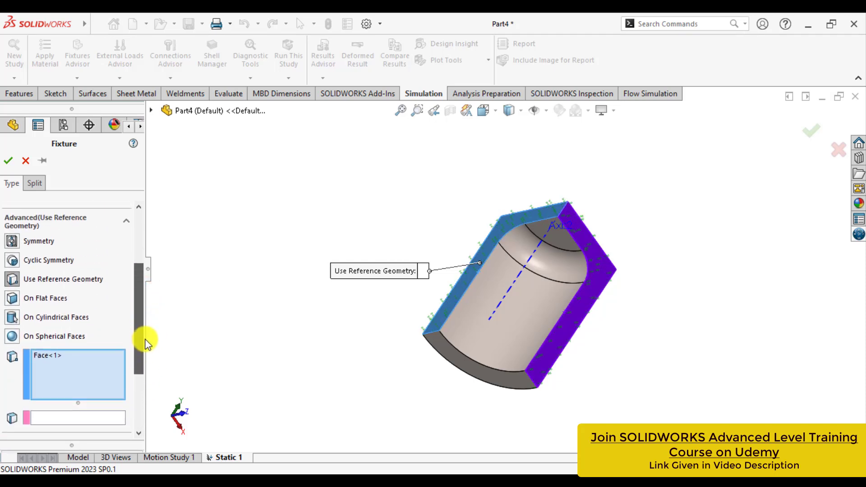
click(12, 241)
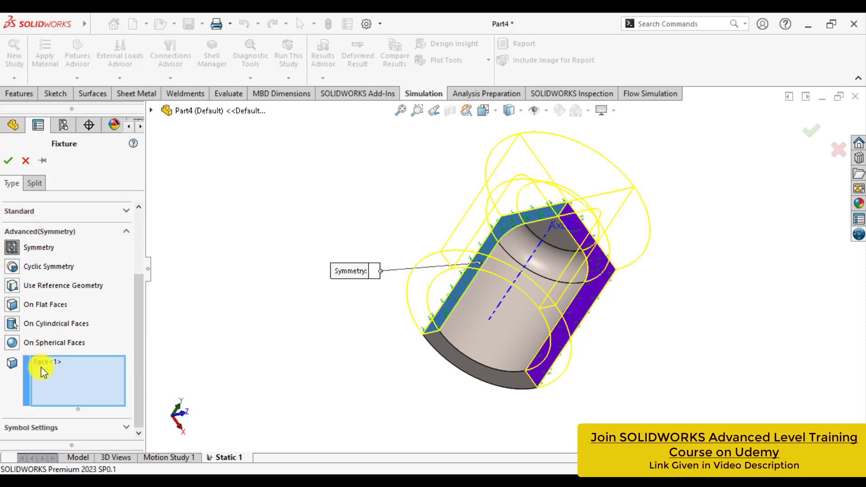
- Replace the preselected face with the flat arc-shaped face at the open end and apply the symmetry fixture
right_click(53, 362)
click(82, 367)
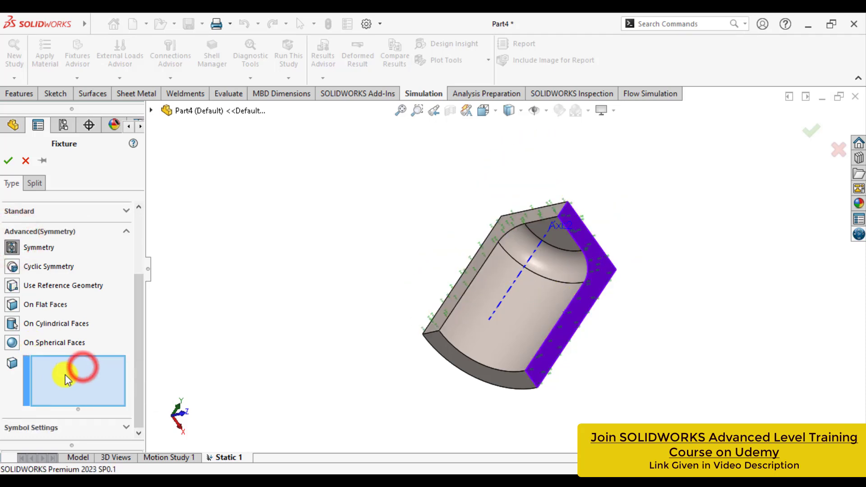
click(447, 357)
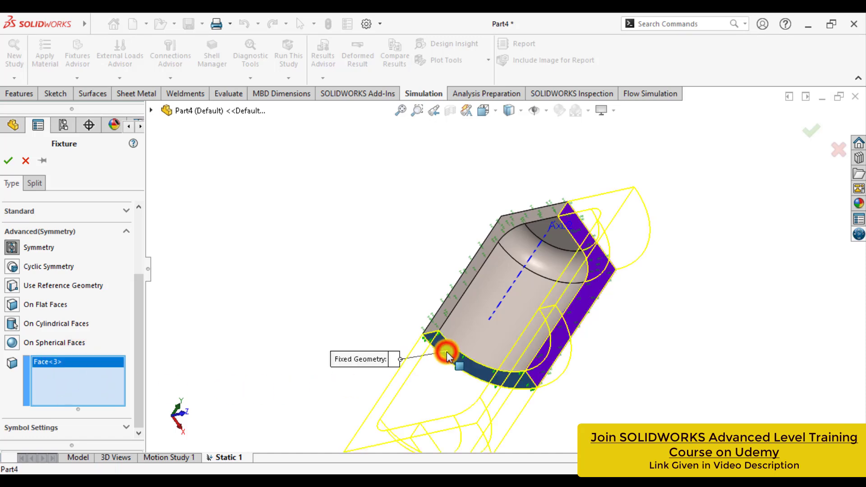
mouse_move(381, 315)
middle_down()
mouse_move(420, 292)
mouse_move(319, 284)
mouse_move(325, 385)
mouse_move(366, 296)
mouse_move(383, 323)
mouse_move(389, 303)
middle_up()
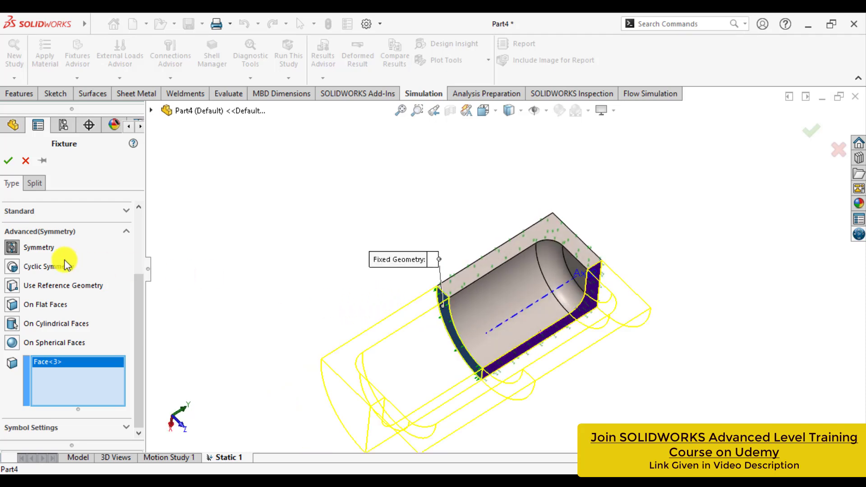
click(7, 162)
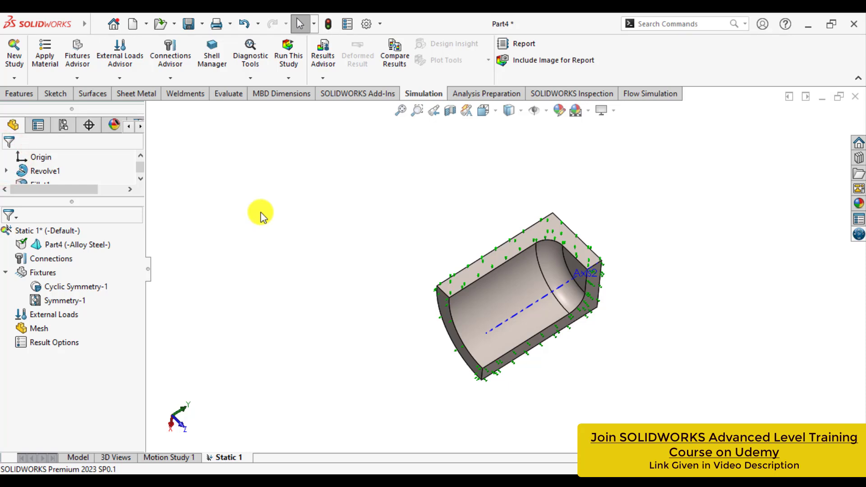
- Start a pressure load normal to the inner cylindrical wall, the inner fillet and the closed end's inner face
click(54, 299)
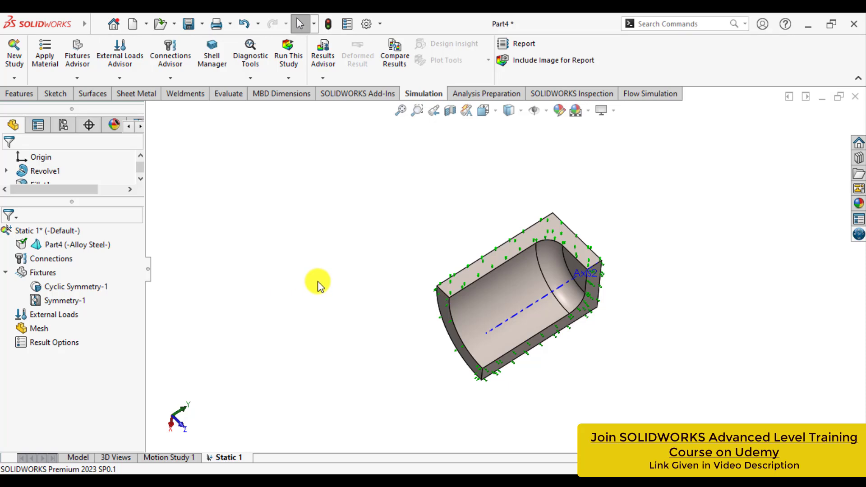
right_click(60, 320)
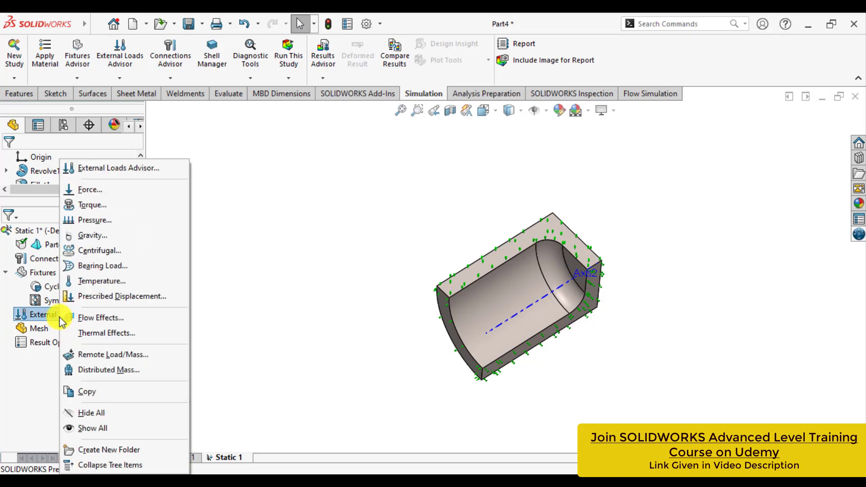
click(104, 221)
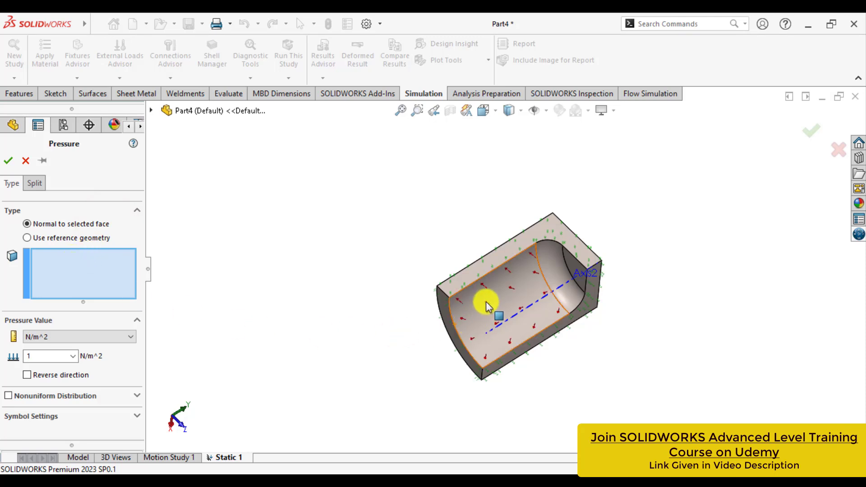
click(486, 301)
click(550, 274)
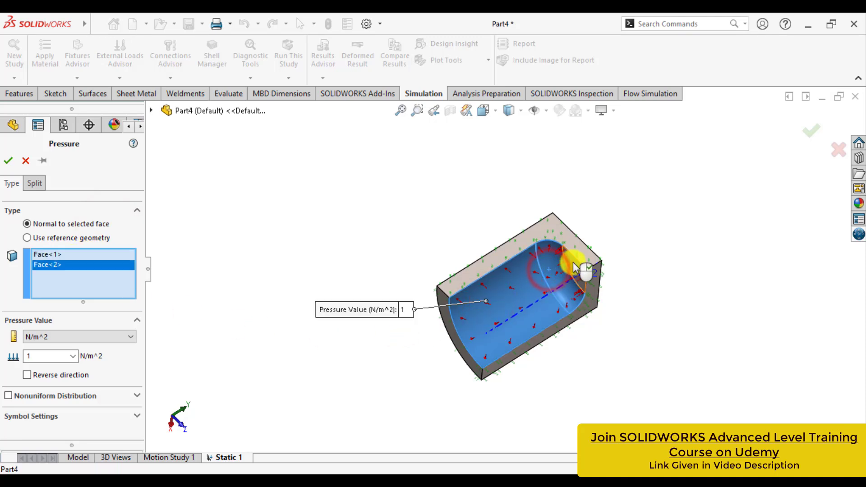
click(573, 262)
- Set the pressure on the inner faces to 35 N/mm^2 (MPa) and apply the load
click(82, 336)
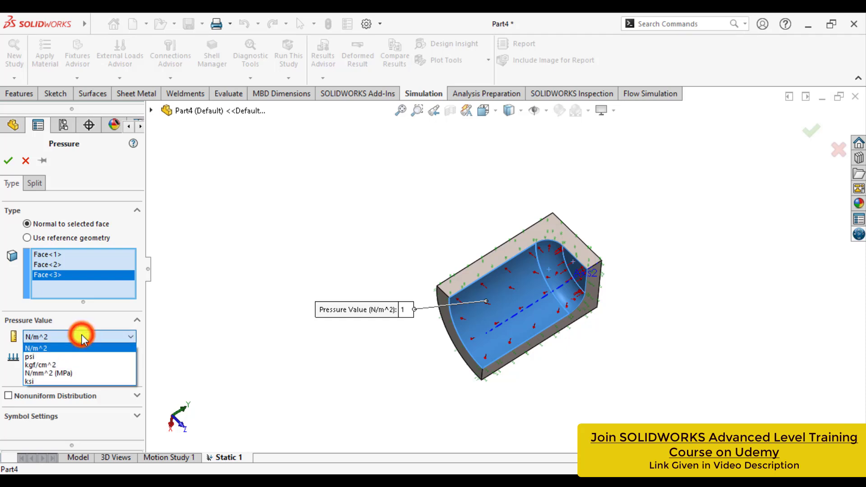
click(57, 374)
double_click(50, 356)
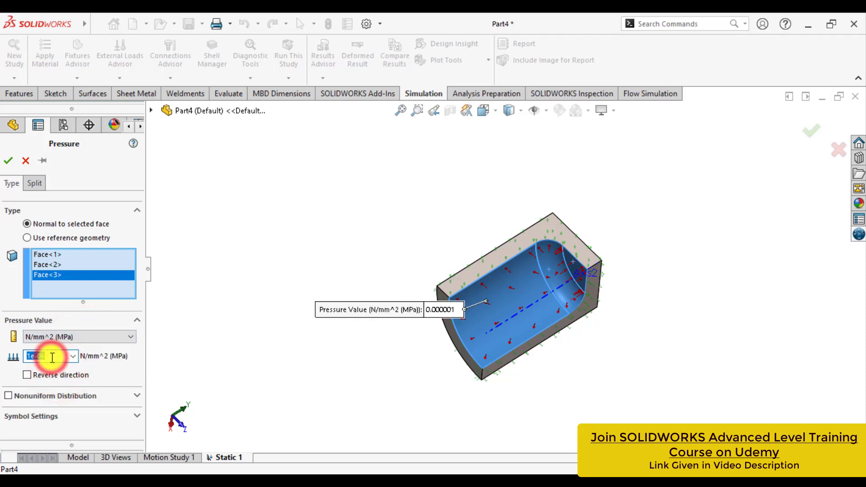
text(35)
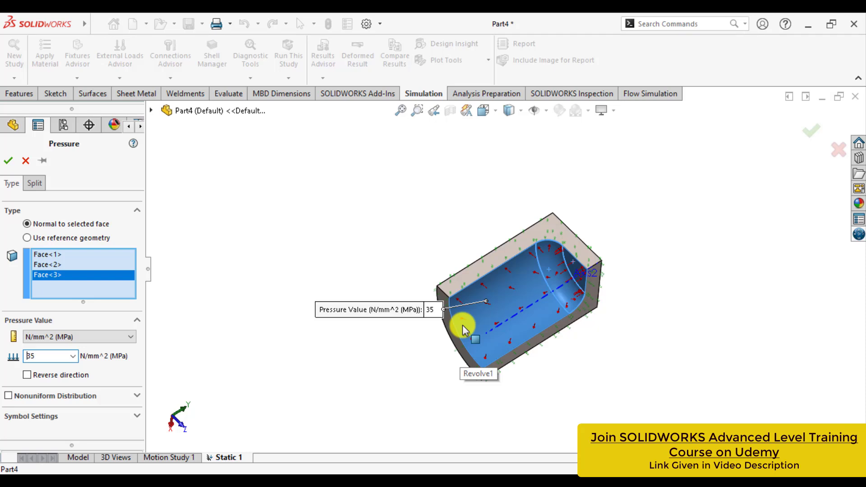
click(7, 161)
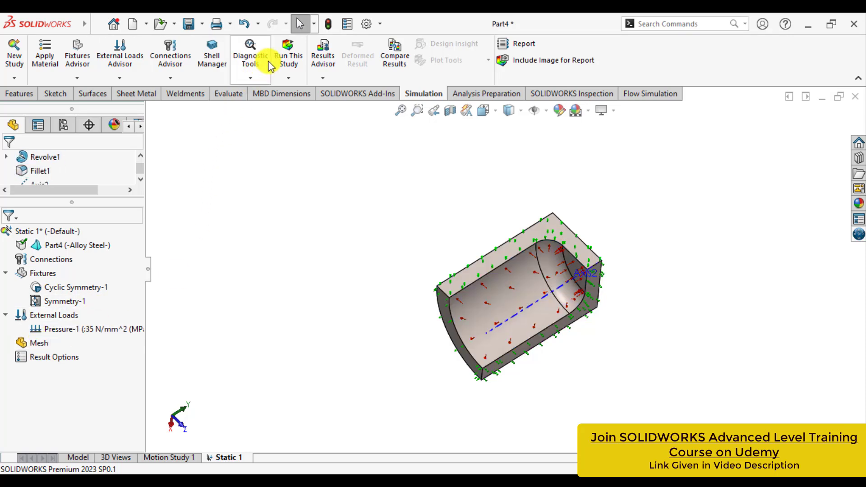
- Run the static study and start a new stress plot of SX: X Normal Stress in N/mm^2 (MPa)
click(284, 60)
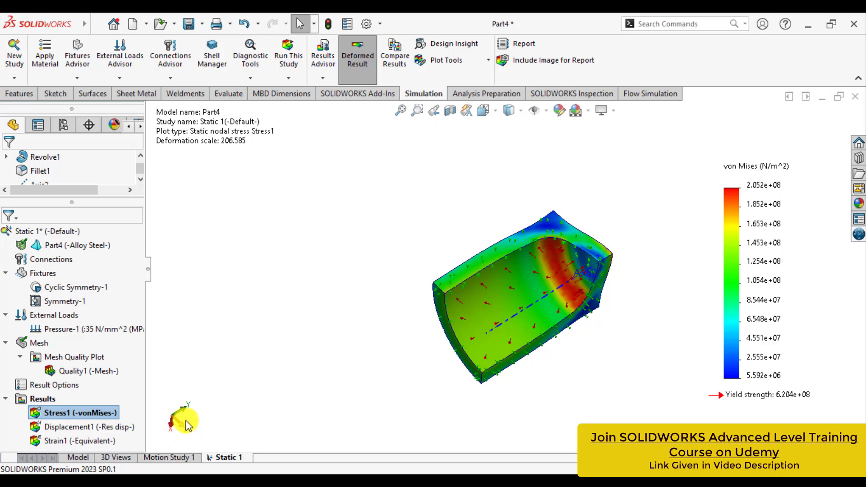
right_click(36, 399)
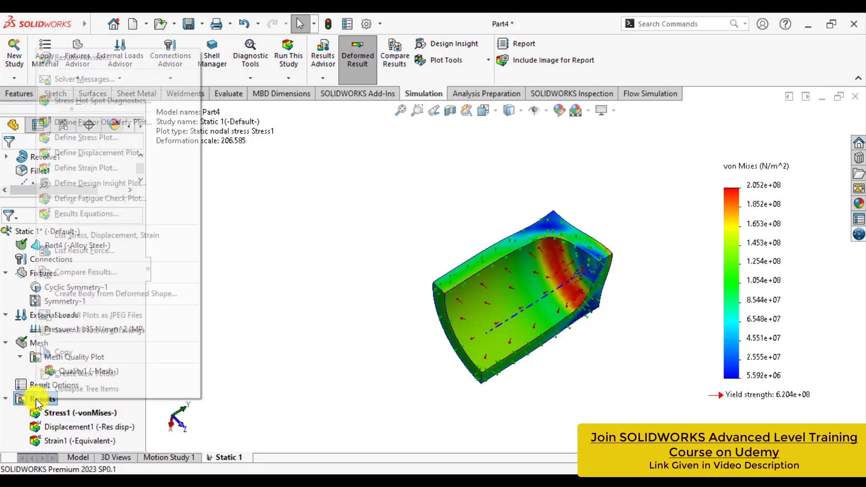
click(94, 142)
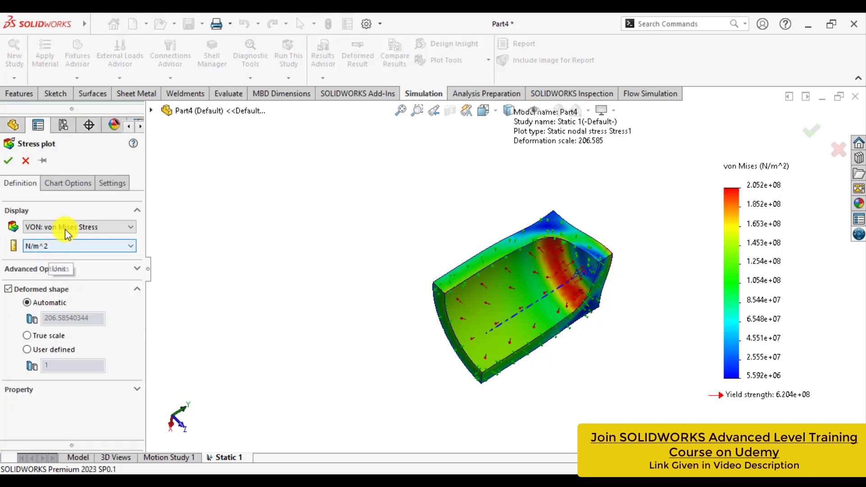
click(65, 227)
click(69, 237)
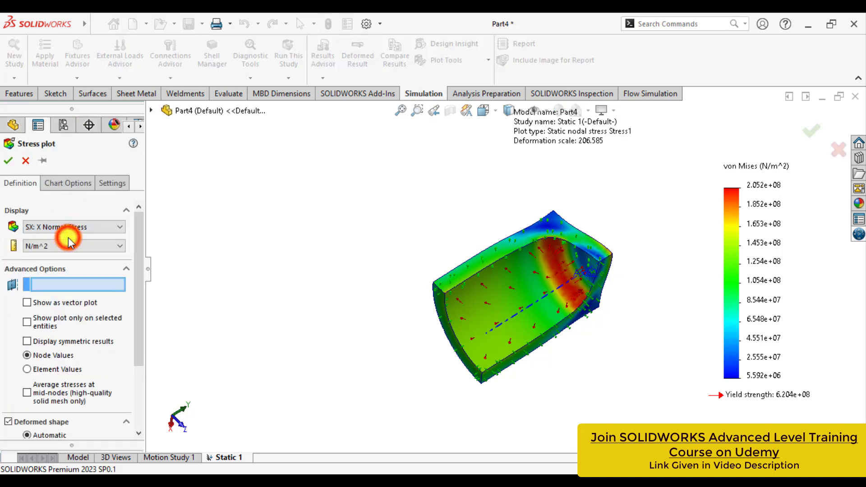
click(67, 246)
click(59, 282)
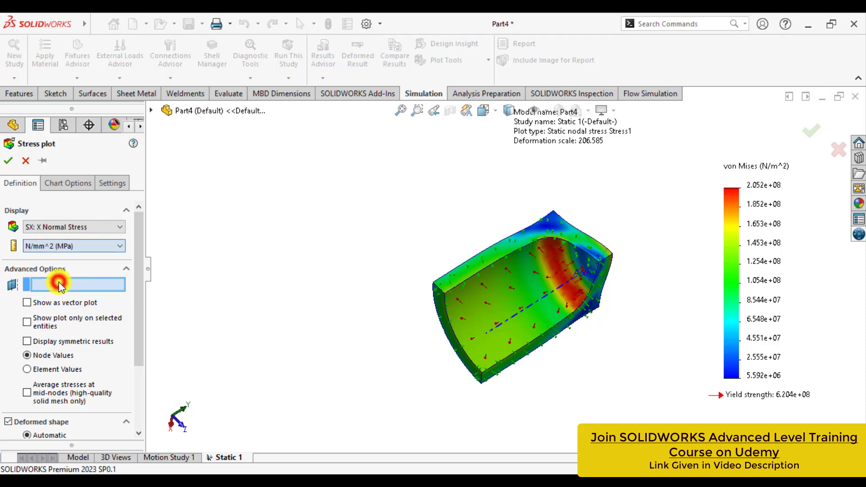
- Set the X normal stress plot's legend number format to floating and create the plot
click(67, 182)
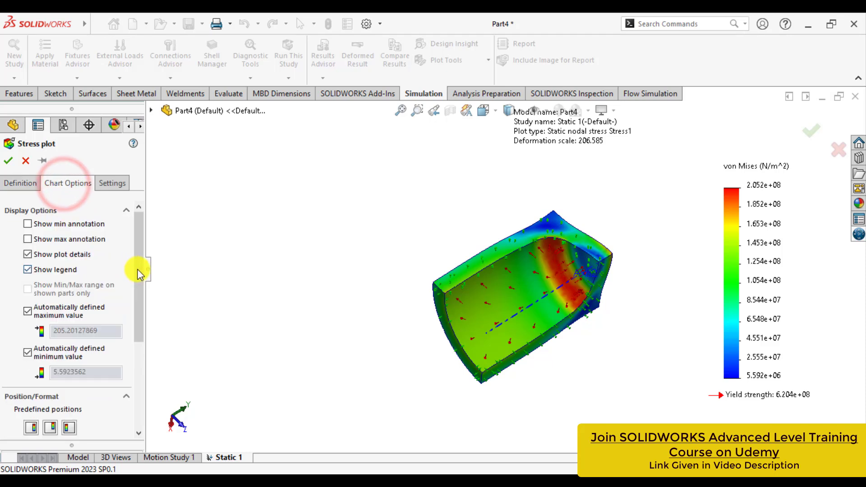
drag(138, 269, 87, 362)
click(83, 353)
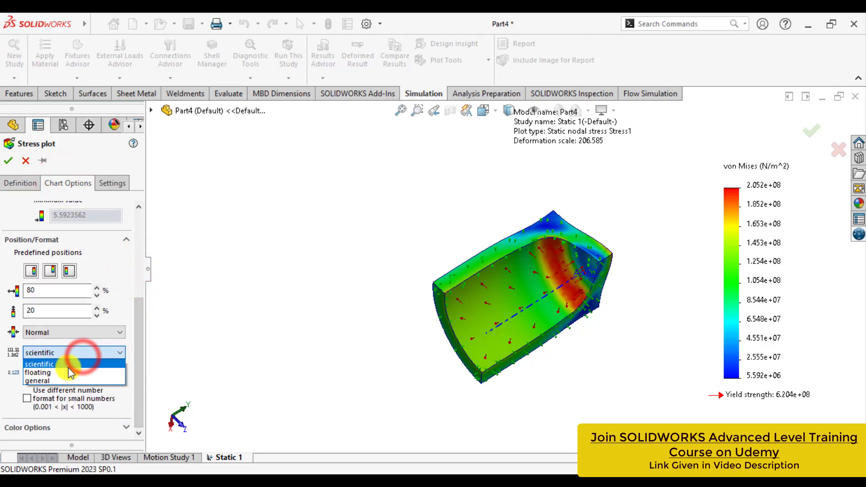
click(68, 372)
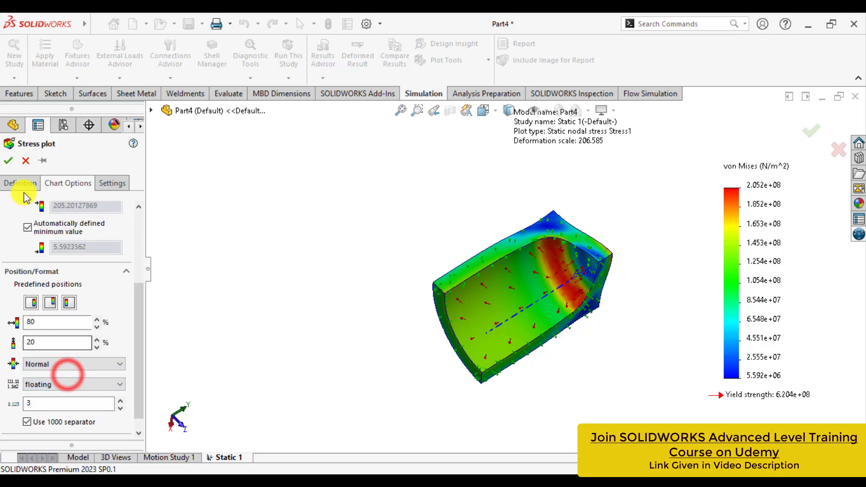
click(8, 161)
- Probe the X normal stress at a point midway along the cut face's straight inner edge and move the callout clear of the model
middle_drag(343, 258, 348, 346)
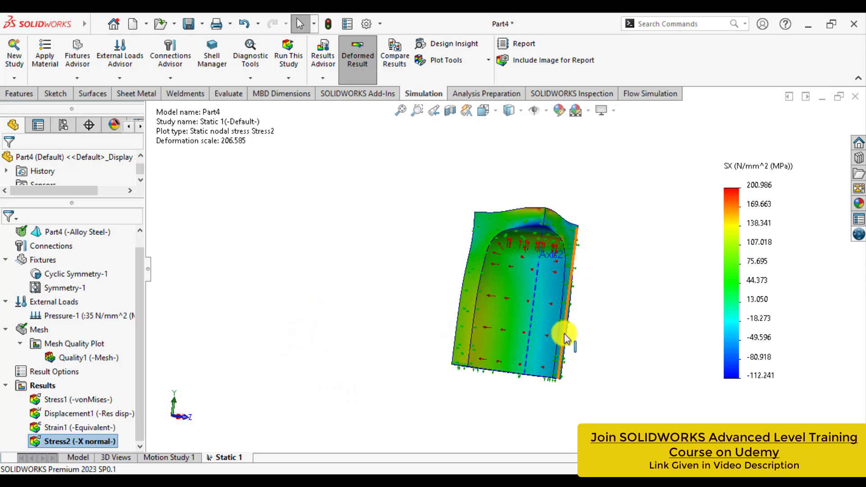
middle_drag(537, 345, 524, 364)
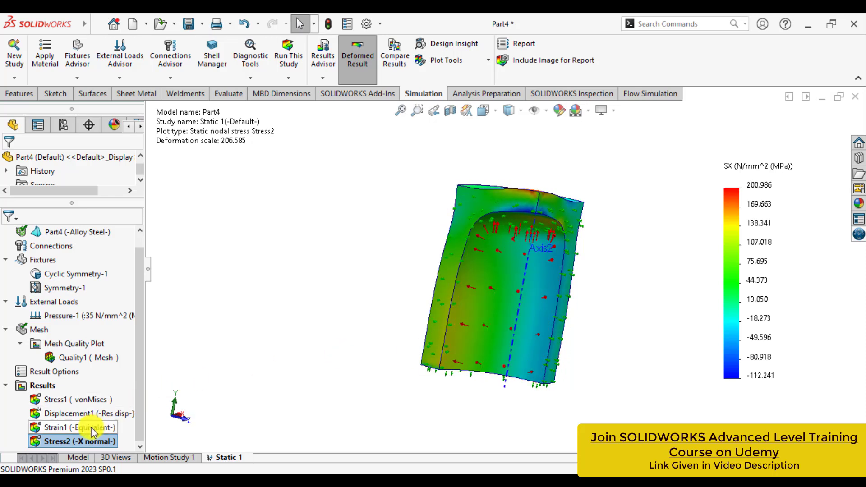
right_click(73, 442)
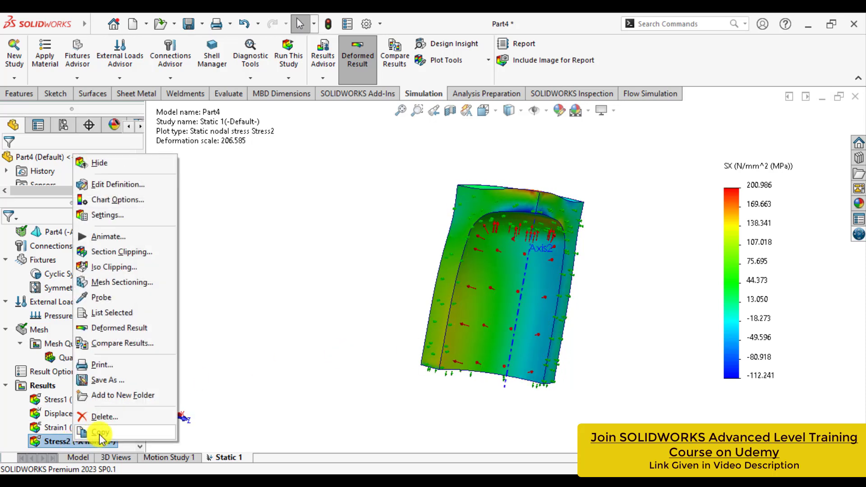
click(101, 297)
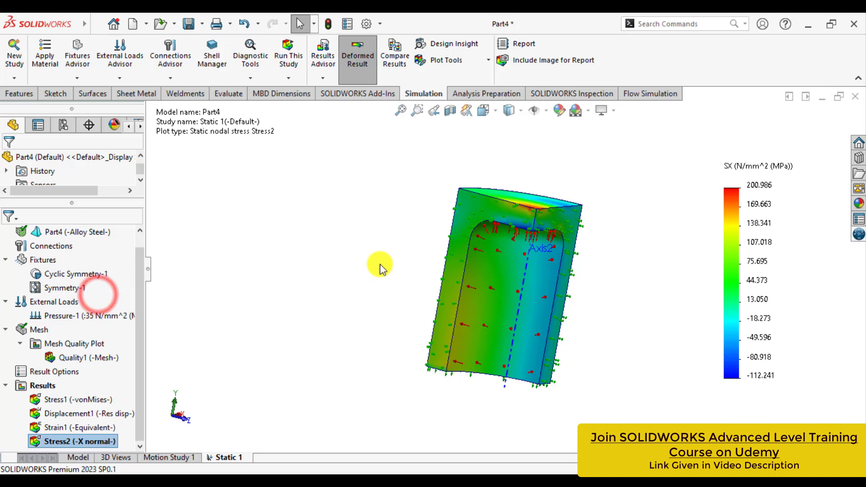
scroll(431, 325, down, 2)
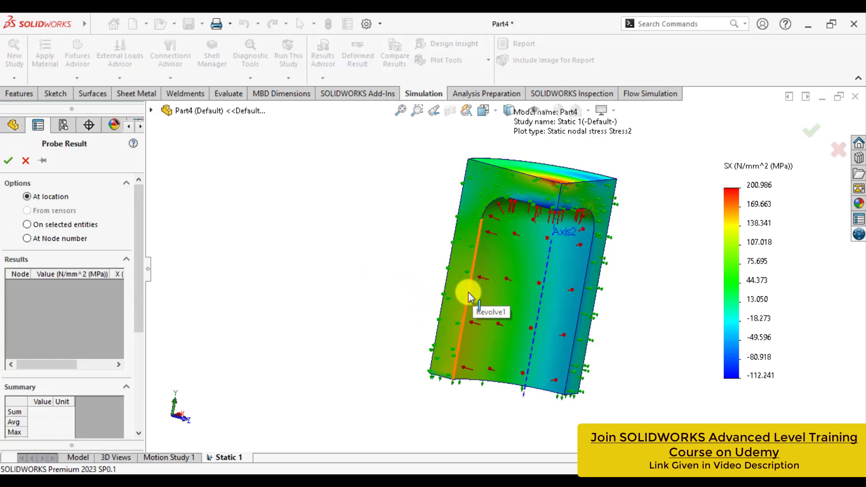
click(468, 294)
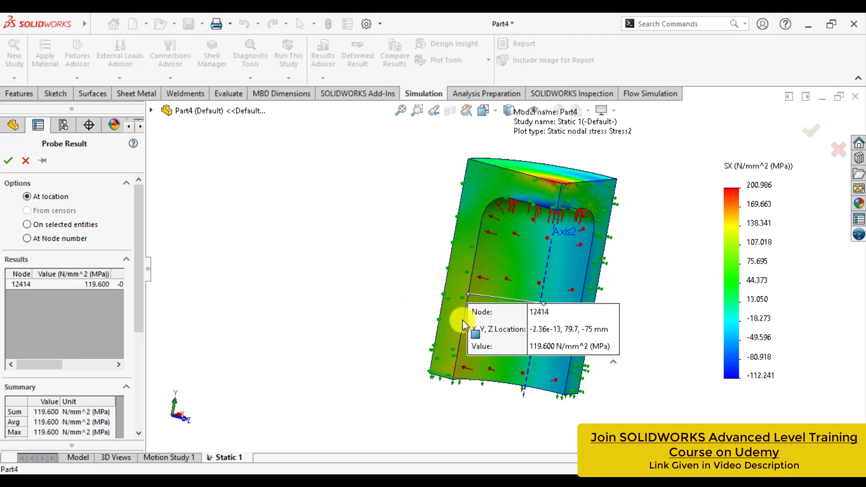
drag(551, 324, 335, 234)
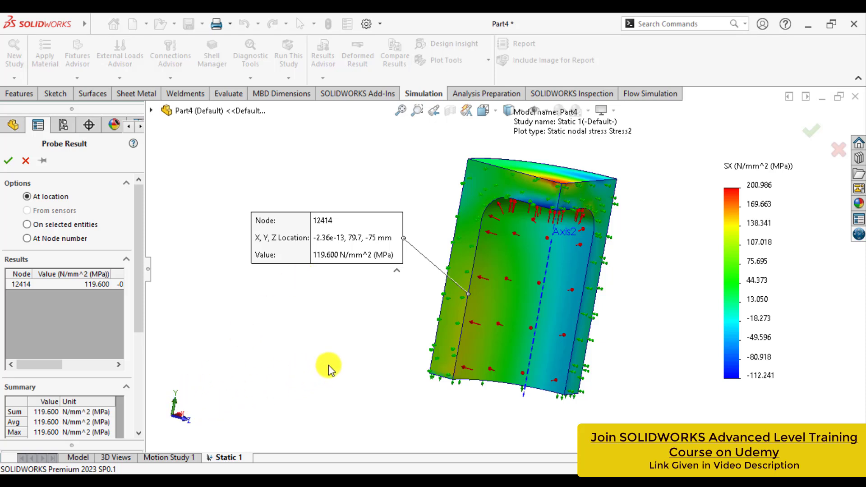
click(10, 161)
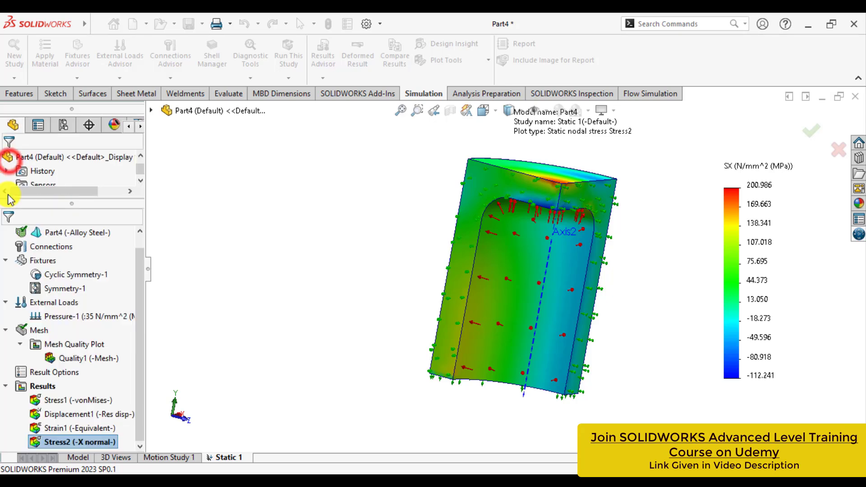
- Start another stress plot showing SY: Y Normal Stress in N/mm^2 (MPa)
right_click(44, 388)
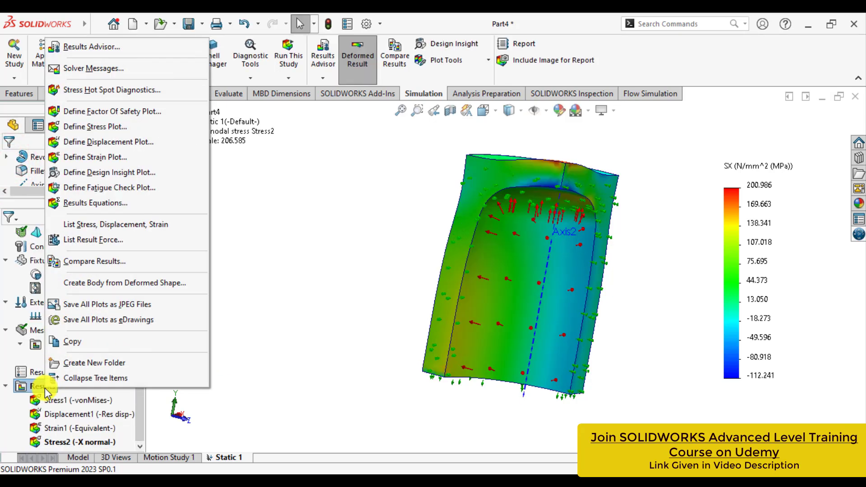
click(96, 129)
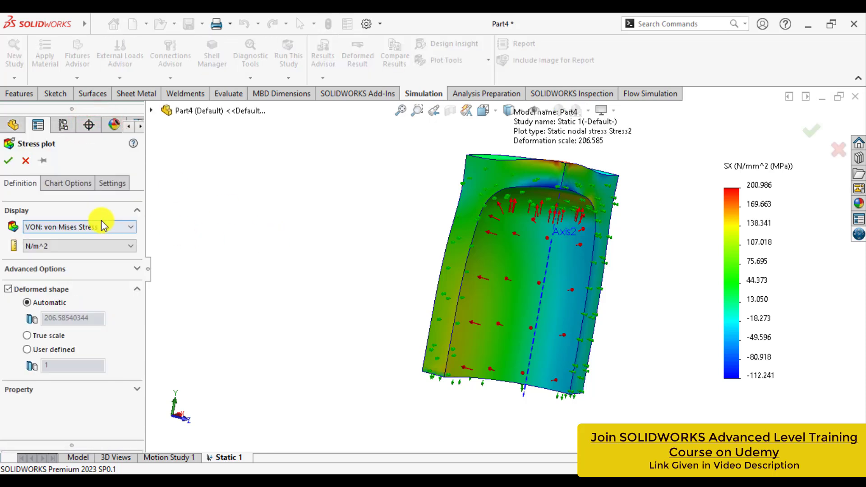
click(92, 227)
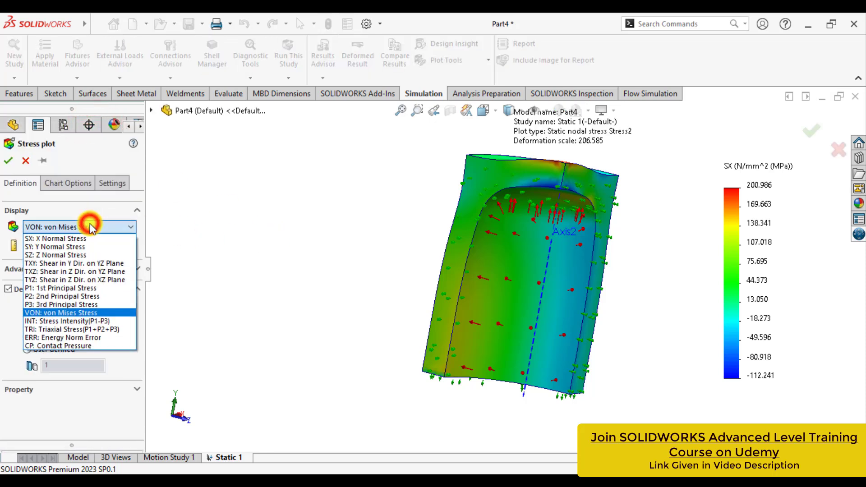
click(79, 246)
click(79, 244)
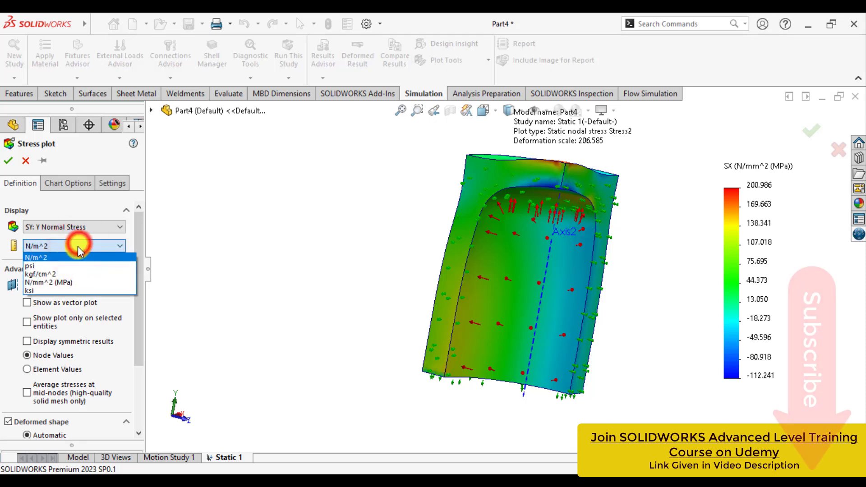
click(48, 283)
- Set the Y normal stress plot's legend number format to floating and create the plot
click(74, 183)
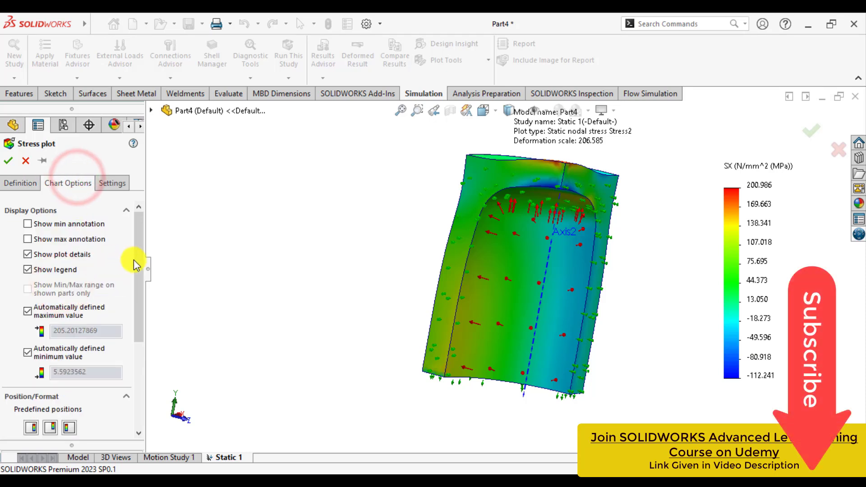
drag(137, 260, 139, 337)
click(74, 372)
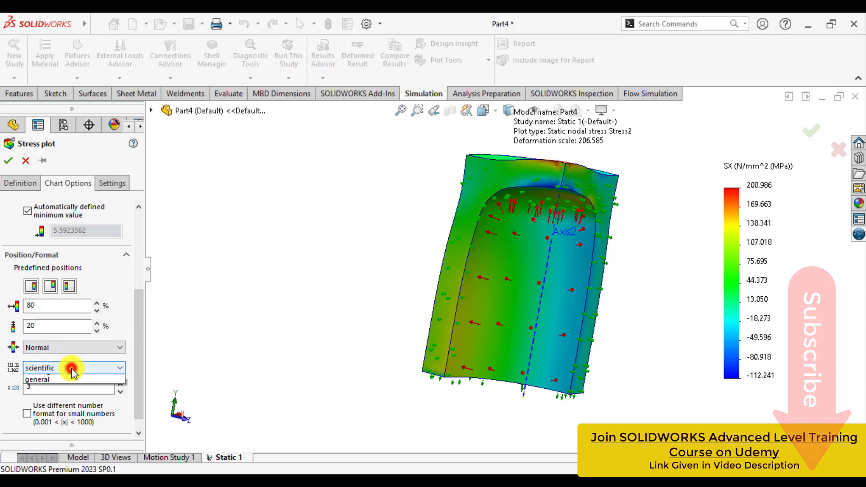
click(63, 384)
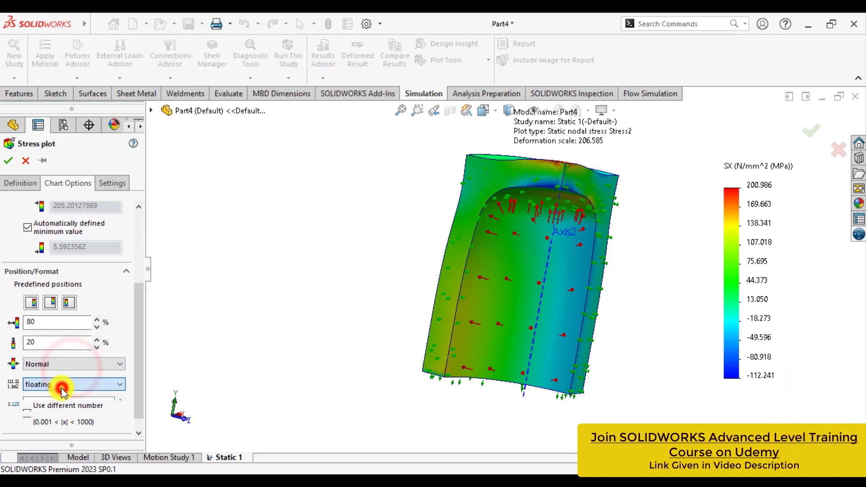
click(7, 161)
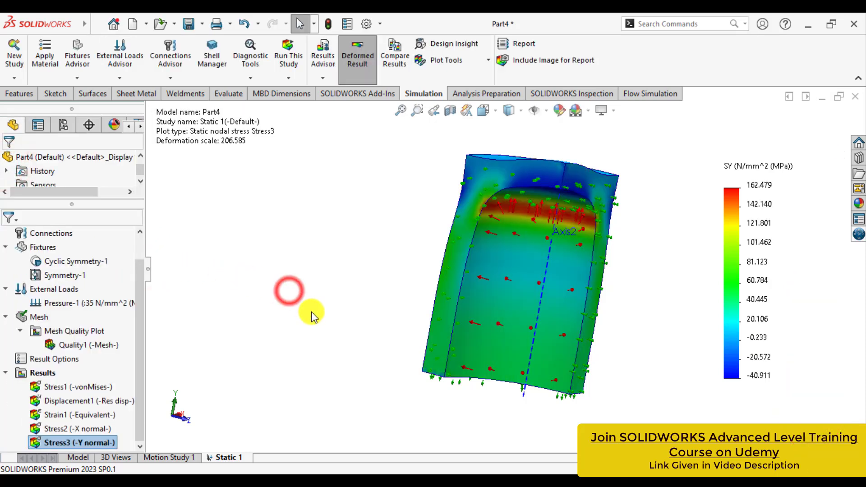
- Probe the Y normal stress on the inner arc edge at the open end and move the callout clear of the model
middle_drag(329, 344, 303, 230)
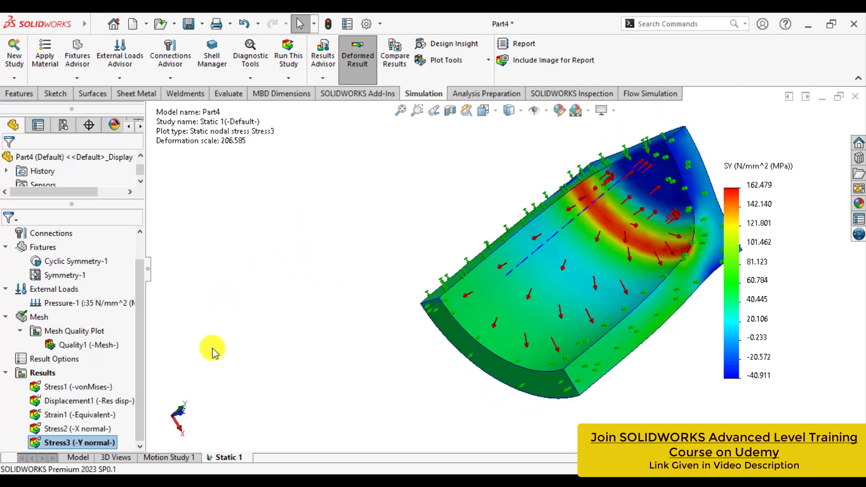
right_click(79, 445)
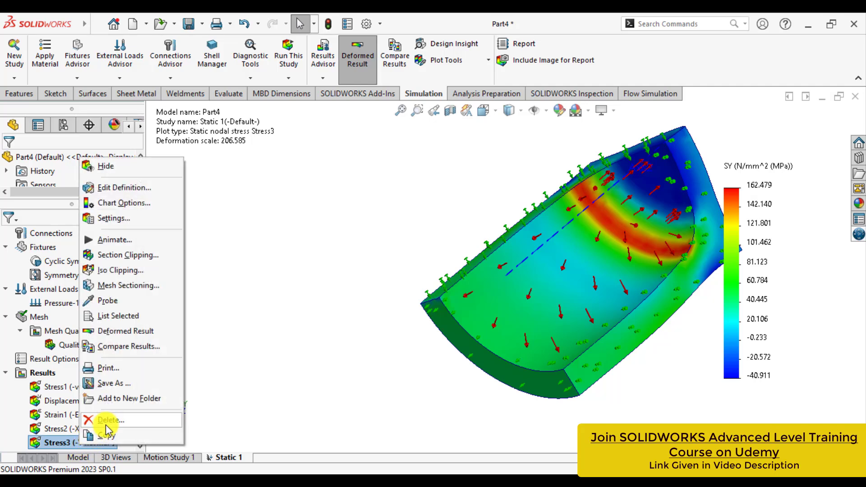
click(112, 300)
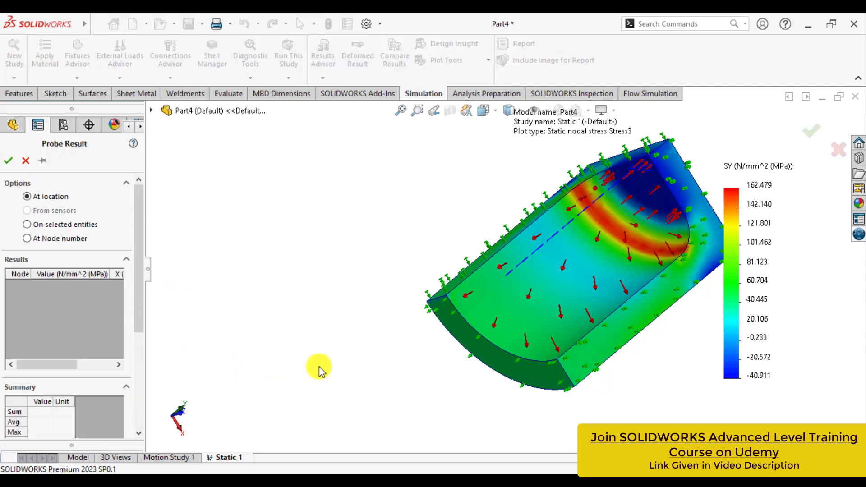
click(491, 347)
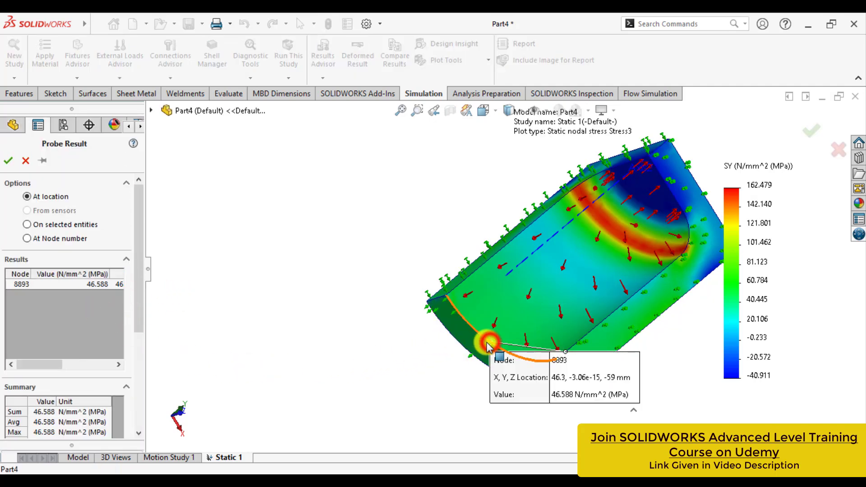
mouse_move(574, 392)
mouse_down()
mouse_move(375, 395)
mouse_move(236, 385)
mouse_up()
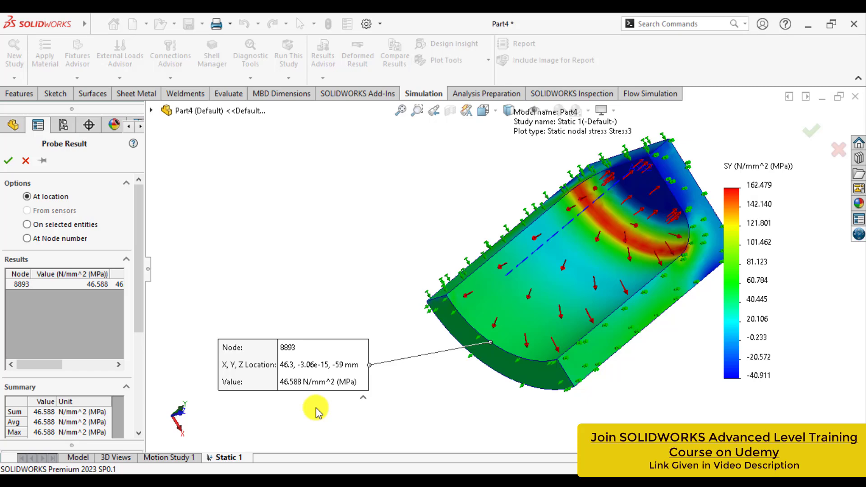
click(9, 161)
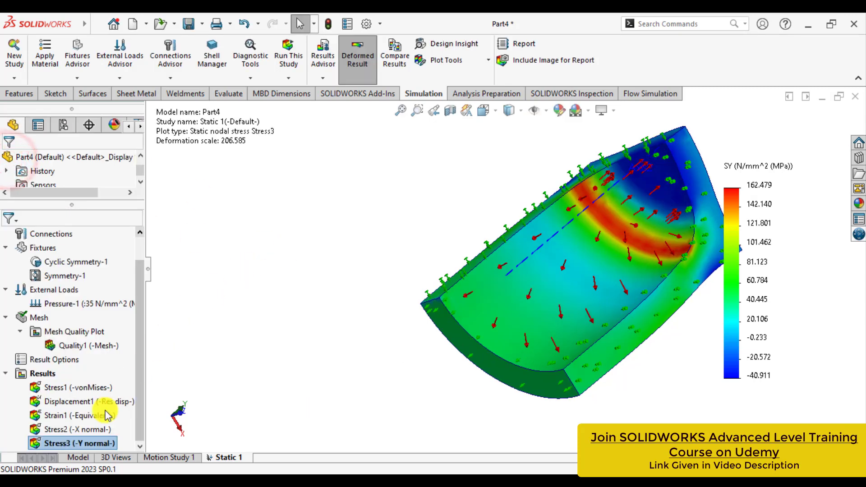
- Start a new stress plot showing SZ: Z Normal Stress in N/mm^2 (MPa)
right_click(22, 373)
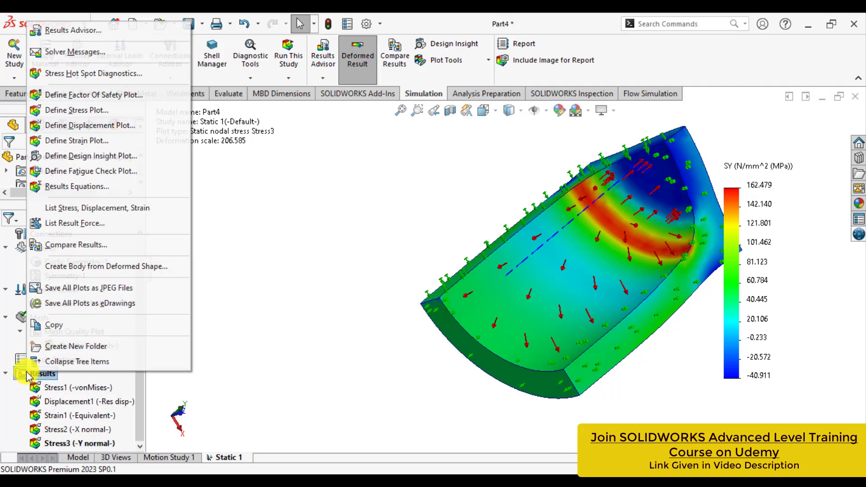
click(68, 111)
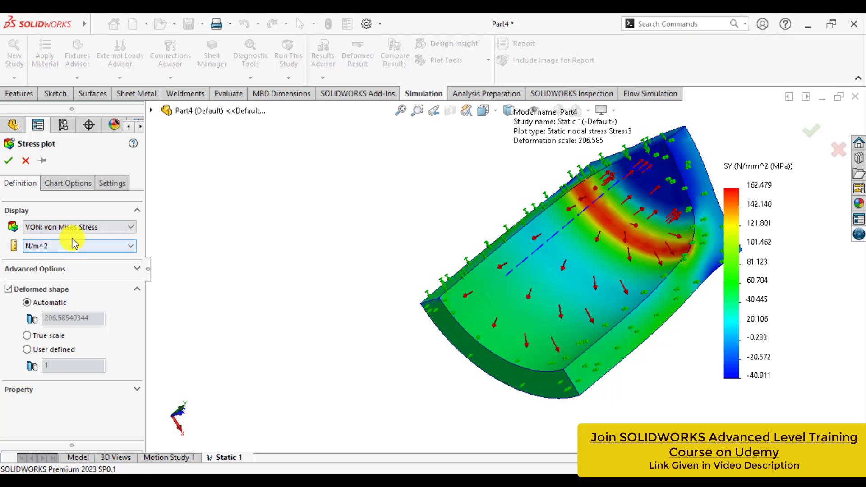
click(72, 246)
click(68, 281)
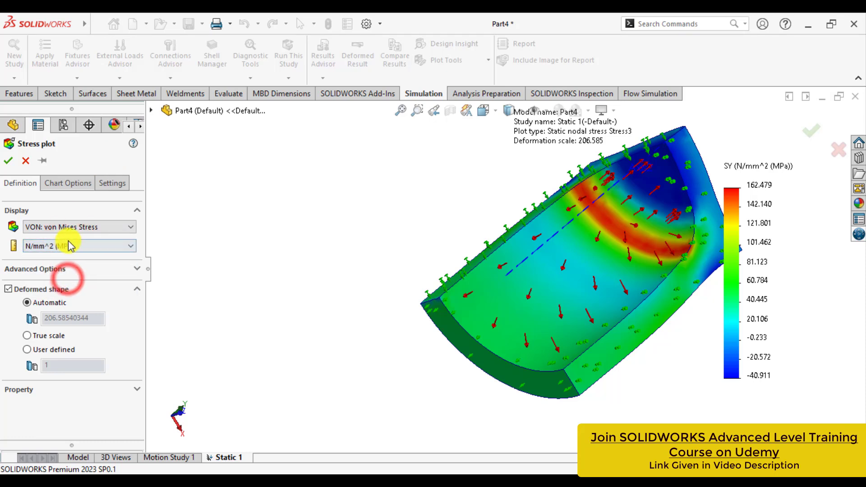
click(72, 226)
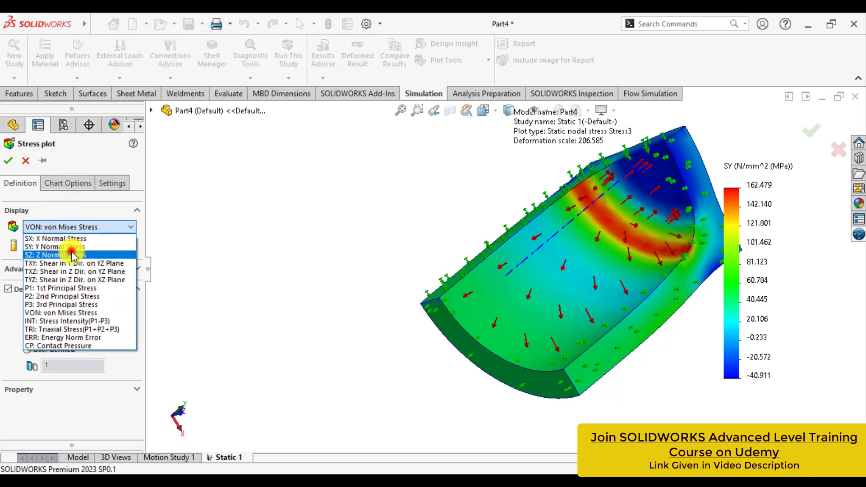
click(71, 254)
- Set the Z normal stress plot's legend number format to floating and create the plot
click(68, 185)
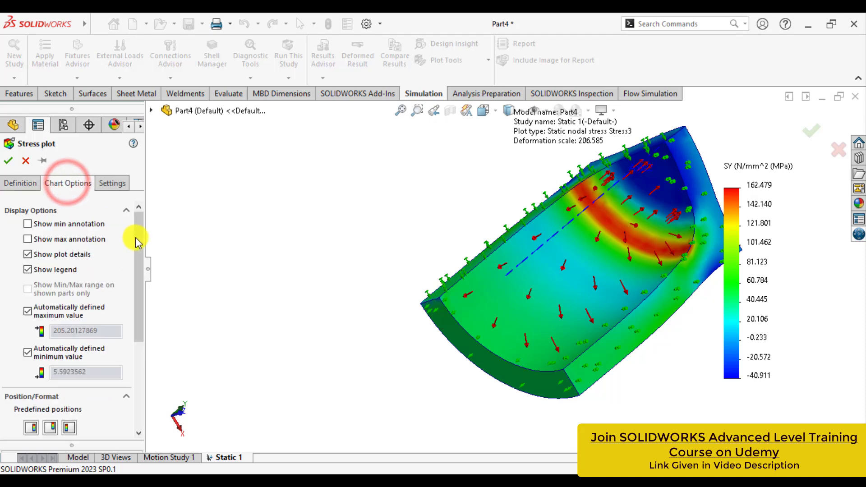
drag(136, 239, 147, 353)
click(88, 355)
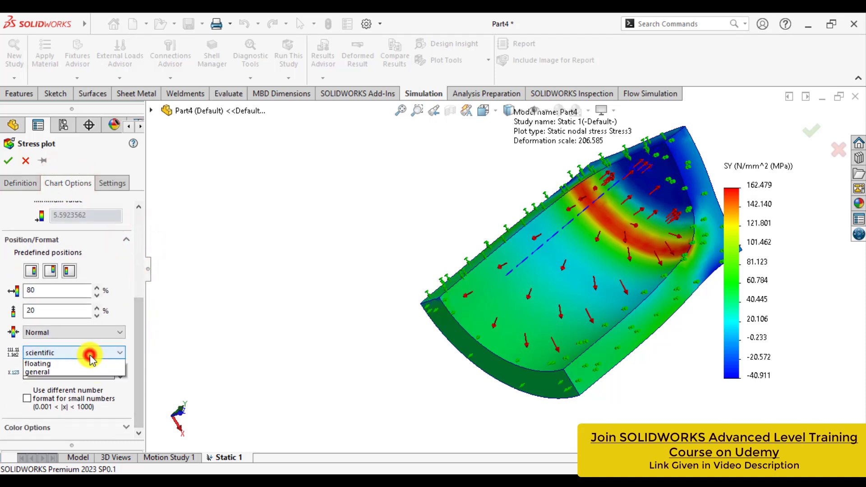
click(62, 372)
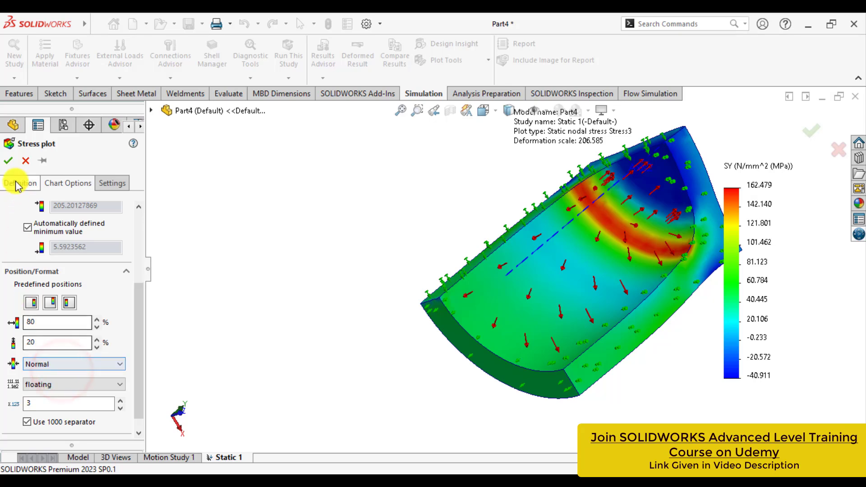
click(8, 161)
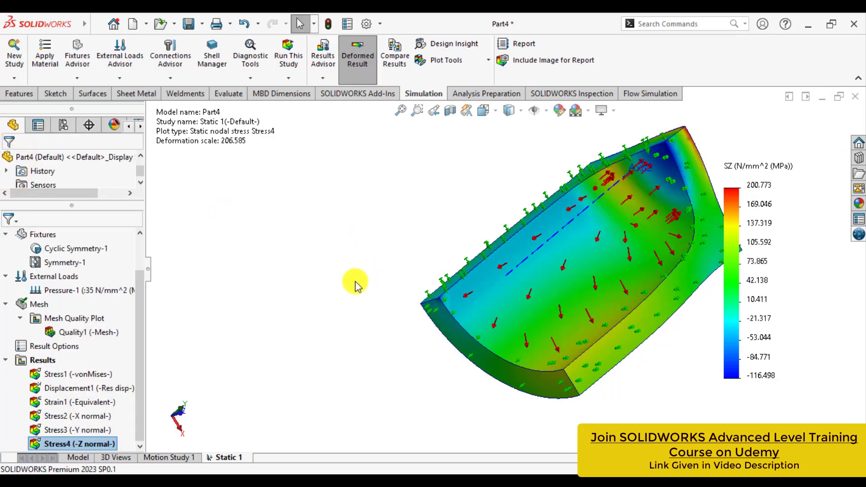
- Probe the Z normal stress midway along the cut face's straight inner edge and move the callout clear of the model
middle_drag(357, 284, 410, 340)
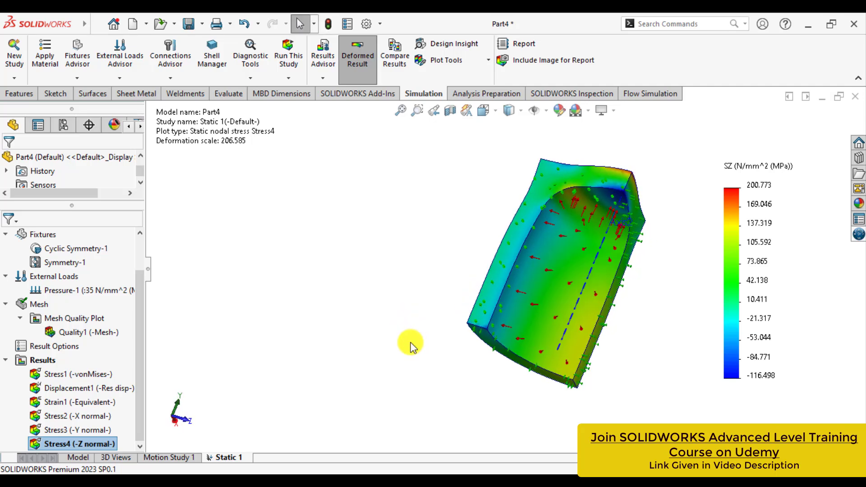
right_click(103, 444)
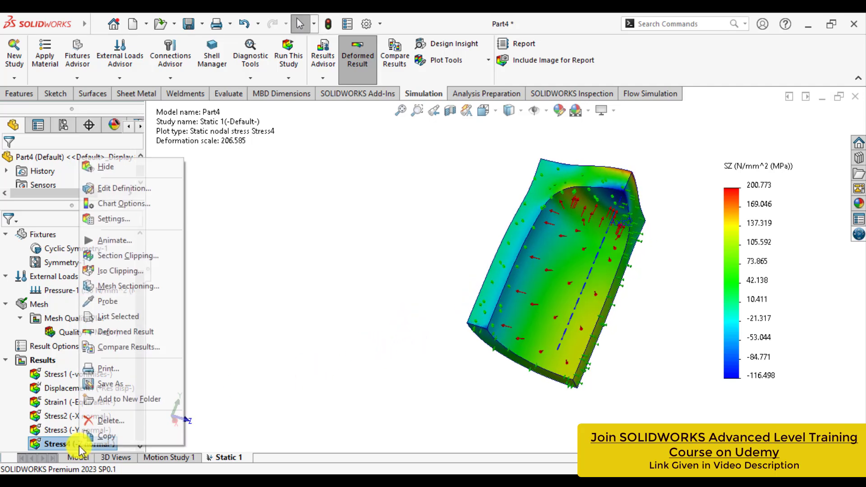
click(120, 301)
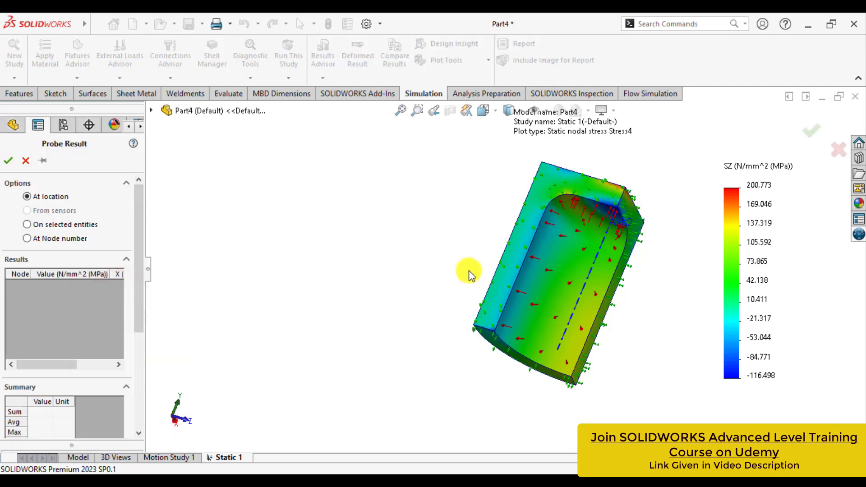
click(520, 277)
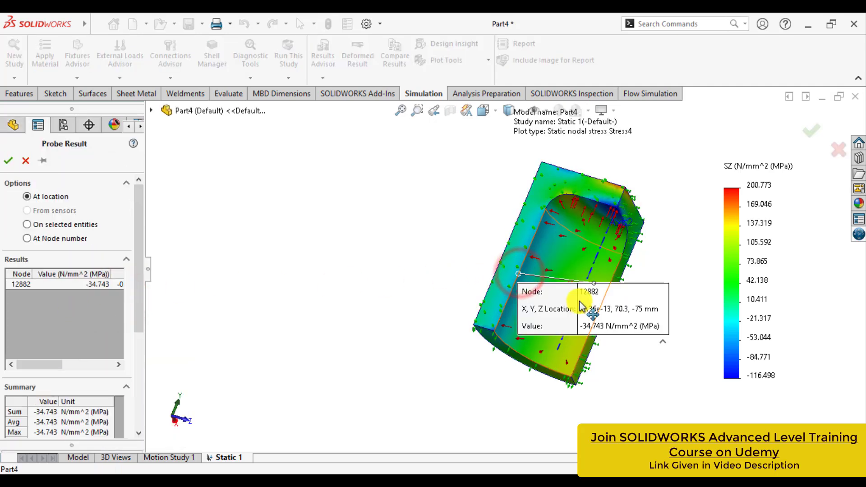
mouse_move(607, 314)
mouse_down()
mouse_move(537, 298)
mouse_move(391, 241)
mouse_up()
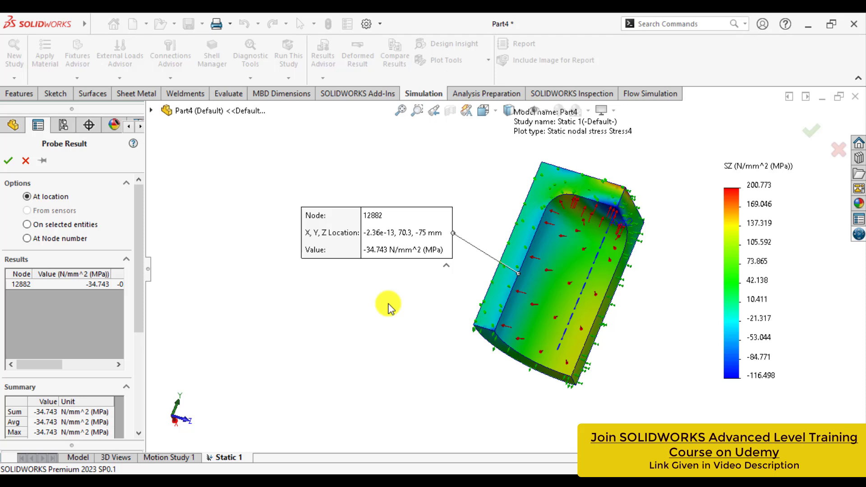
click(8, 160)
click(265, 271)
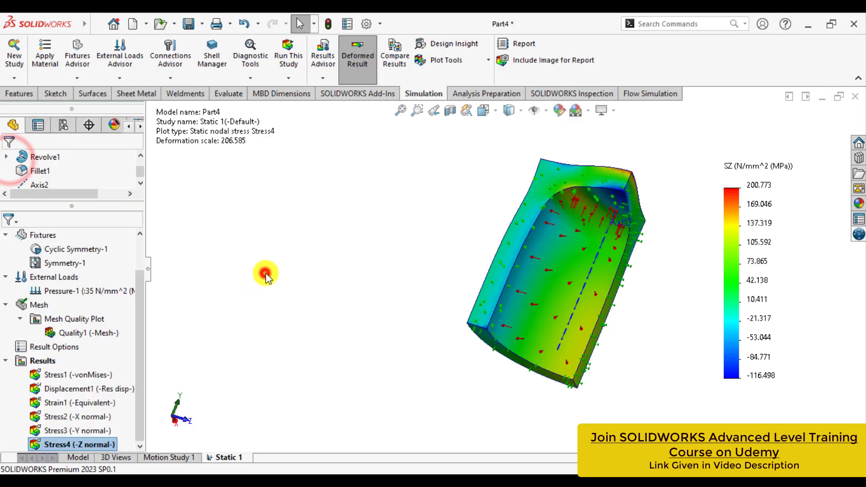
- Remesh the part with a curvature-based mesh using a 5 mm maximum element size and rerun the study
right_click(45, 310)
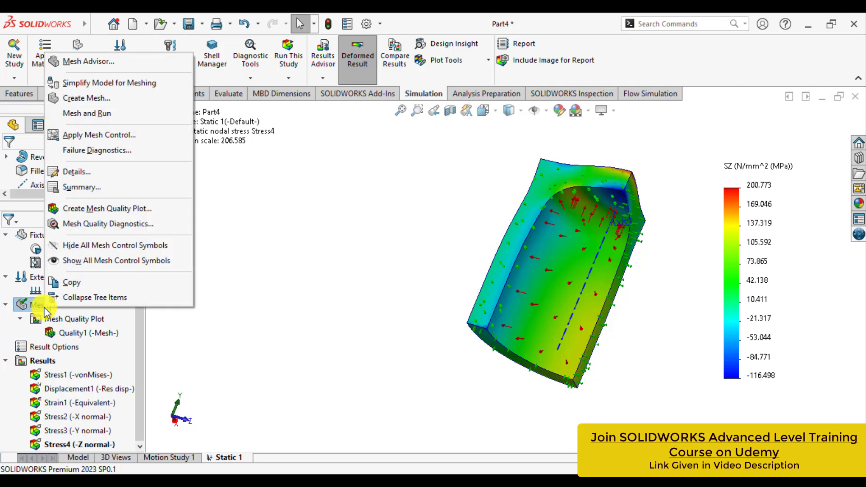
click(96, 101)
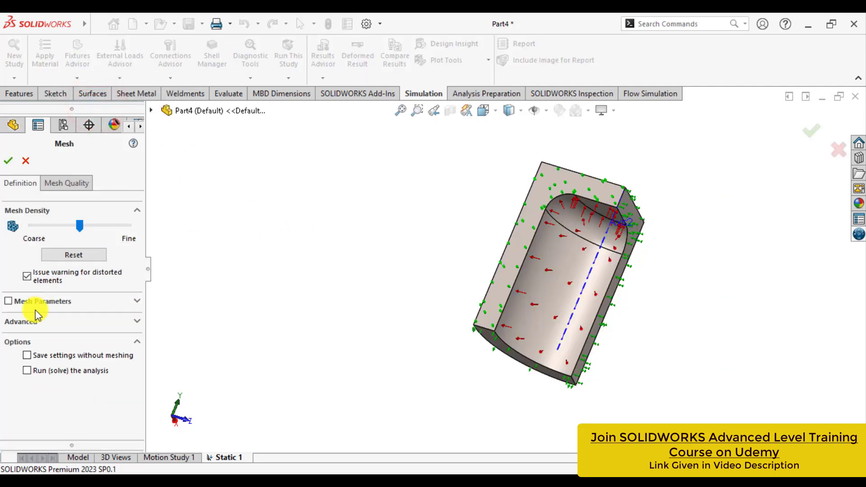
click(45, 304)
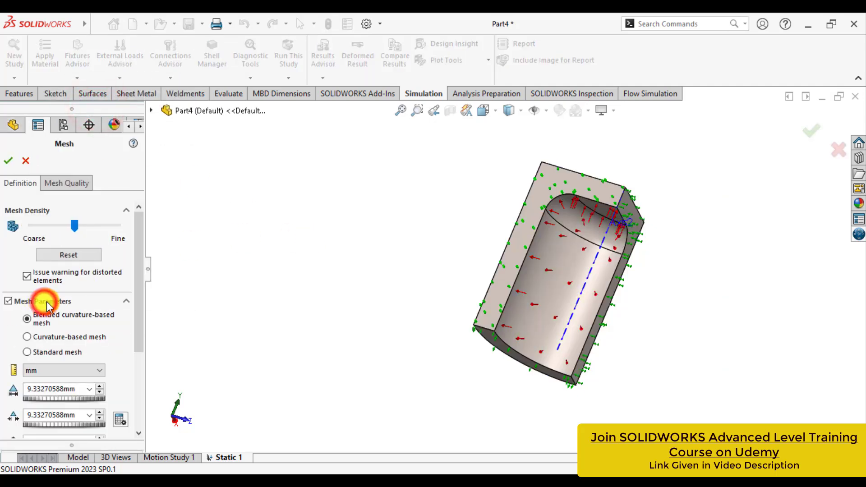
click(28, 339)
double_click(52, 391)
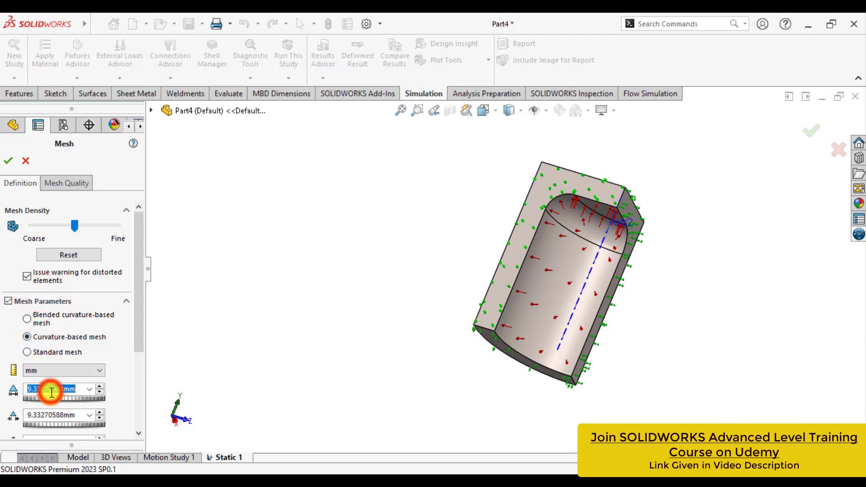
text(5.00mm)
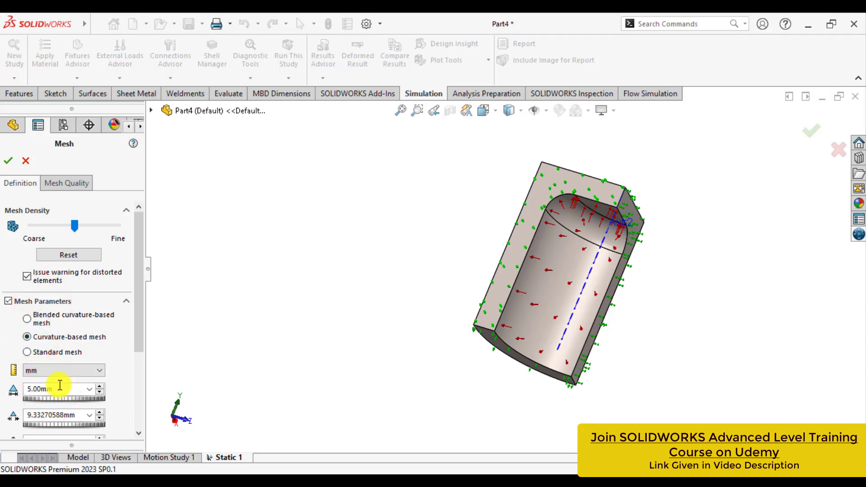
click(8, 161)
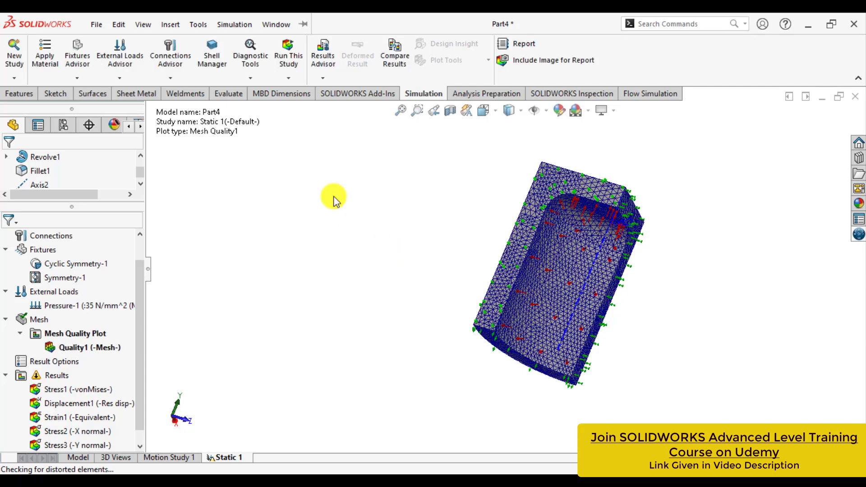
click(293, 60)
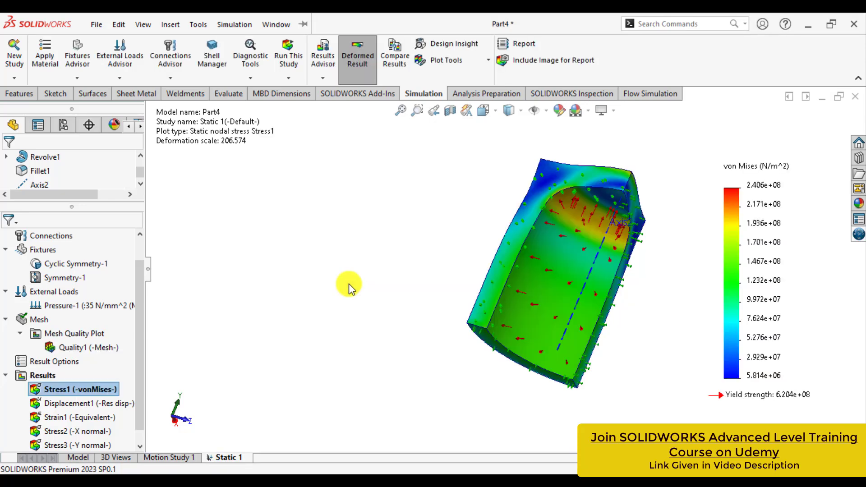
- Display the recalculated X normal stress plot and probe it midway along the cut face's straight inner edge
double_click(64, 431)
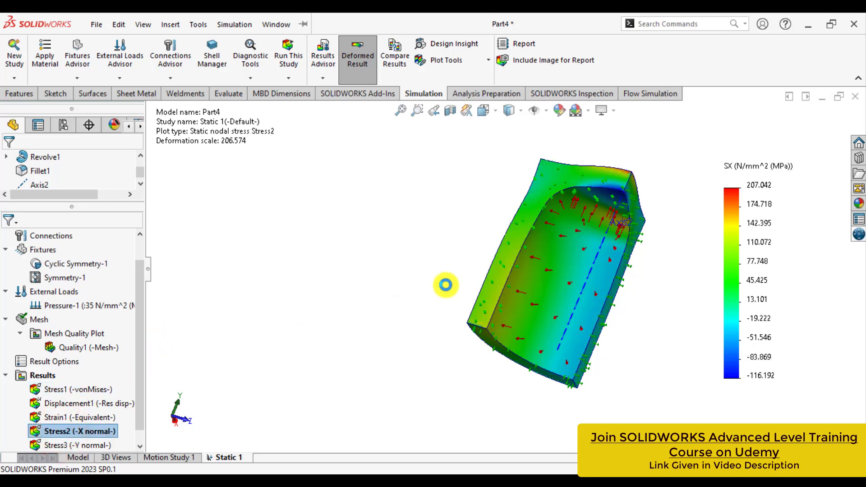
right_click(78, 432)
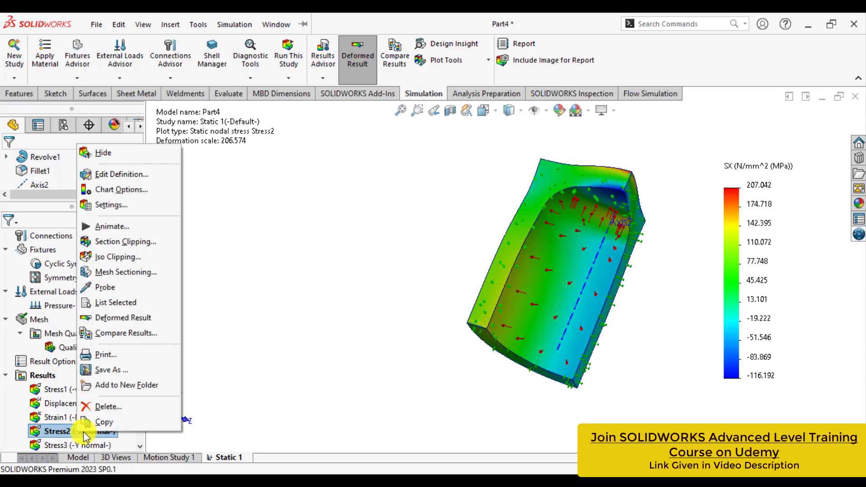
click(115, 290)
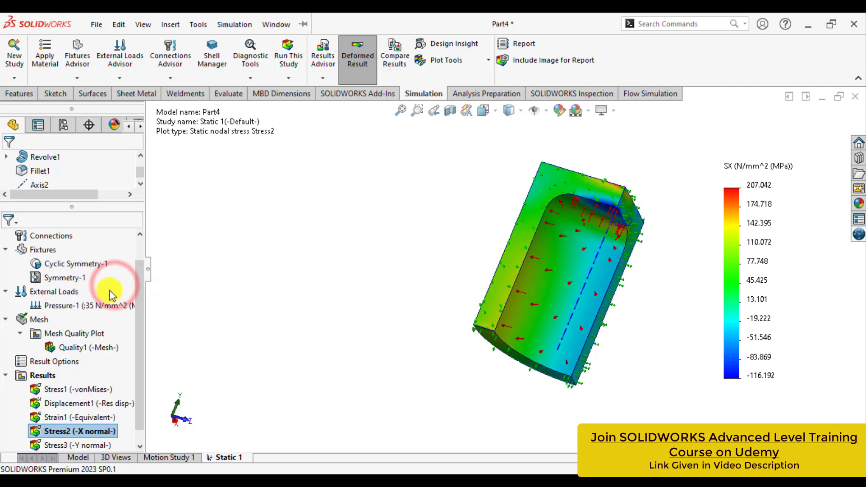
click(520, 271)
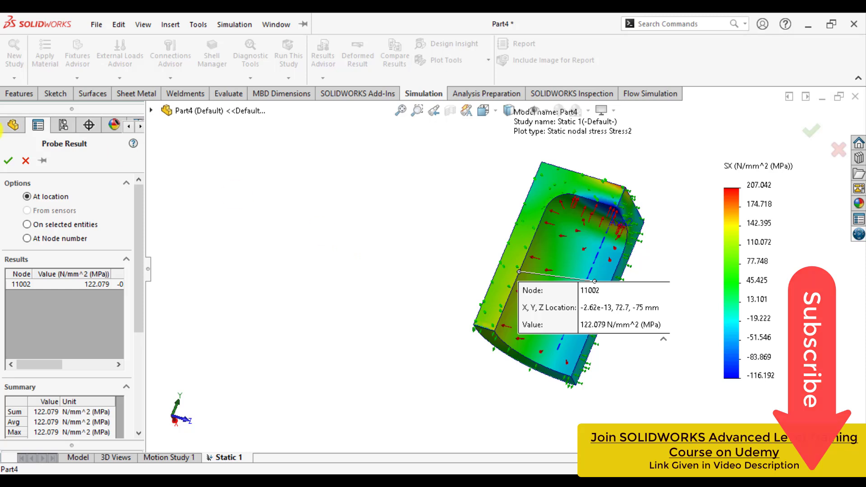
click(8, 161)
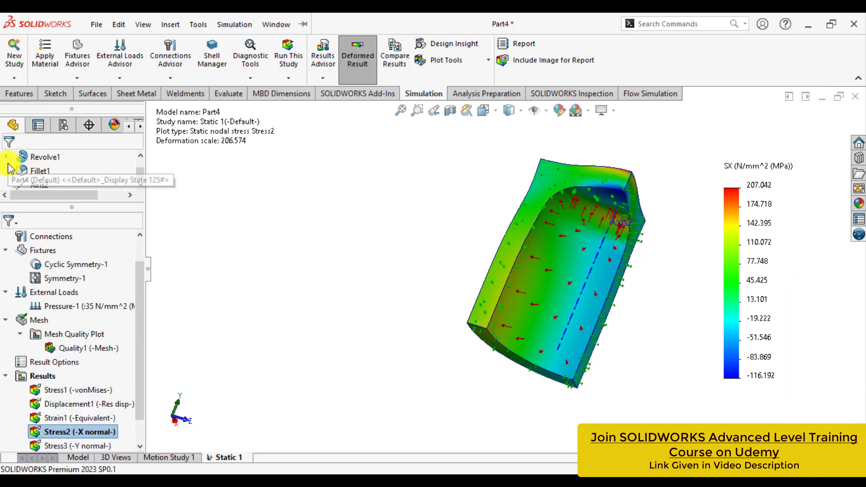
- Display the recalculated Y normal stress plot, probing the inner arc edge at the open end with the callout moved clear of the model
scroll(52, 374, down, 1)
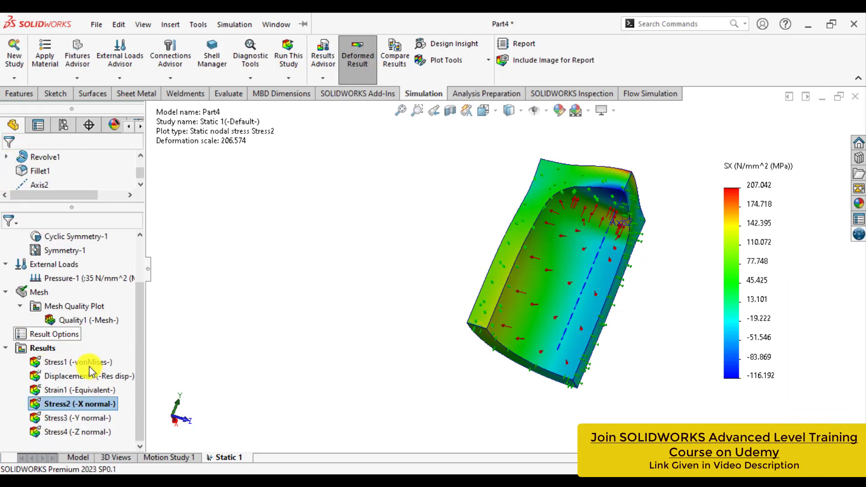
double_click(62, 418)
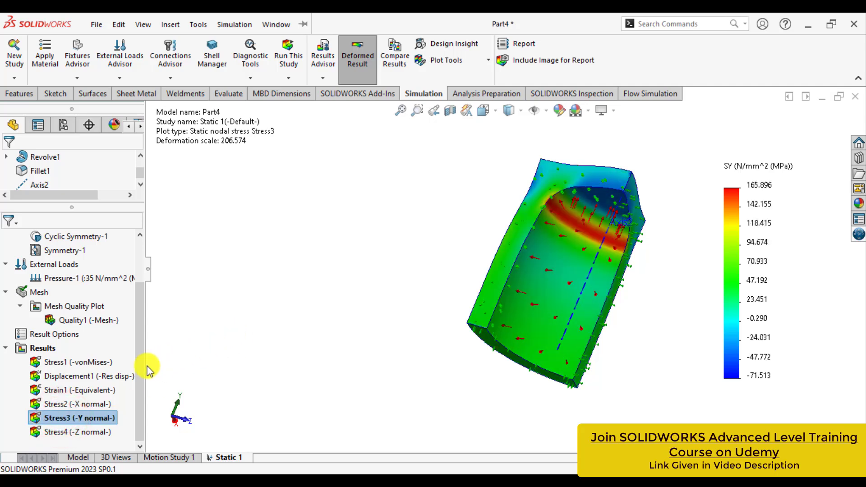
right_click(80, 420)
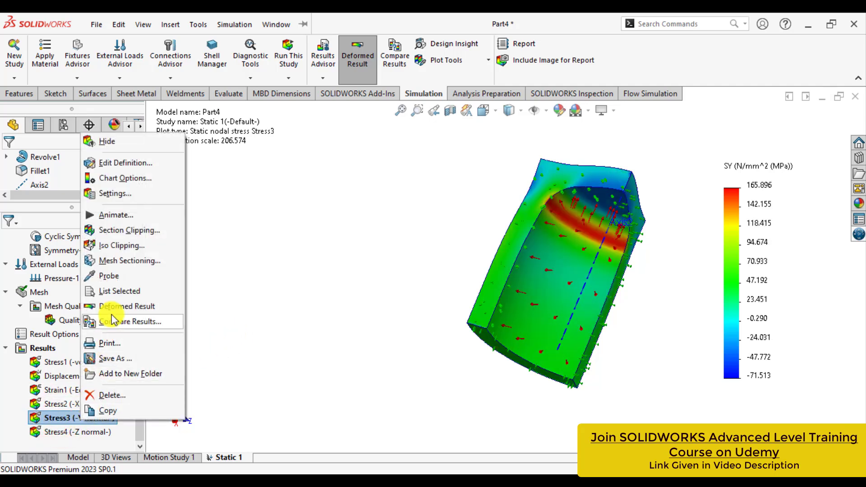
click(110, 276)
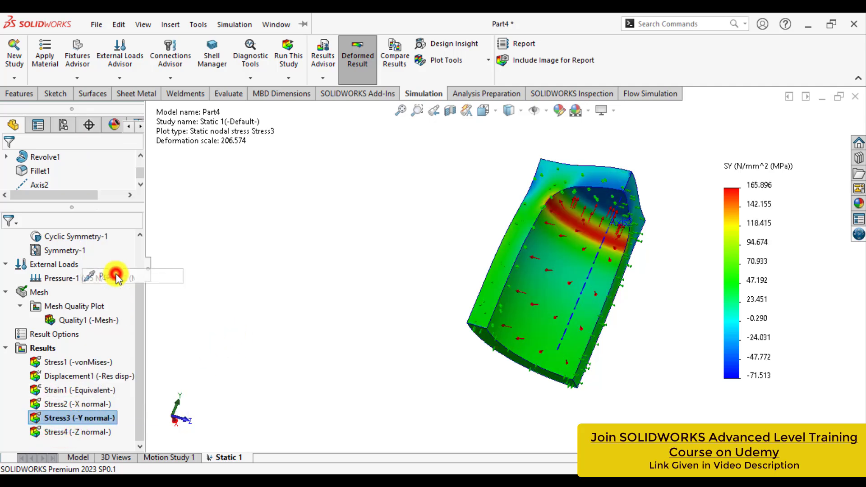
click(524, 356)
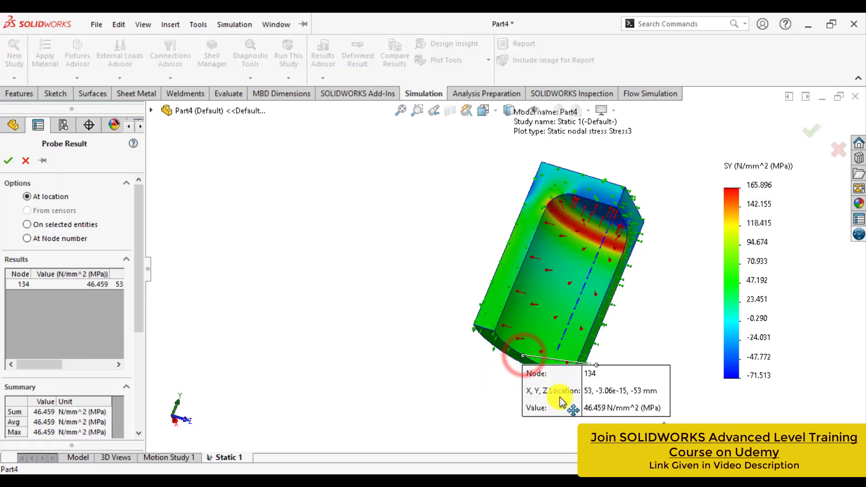
drag(543, 381, 392, 378)
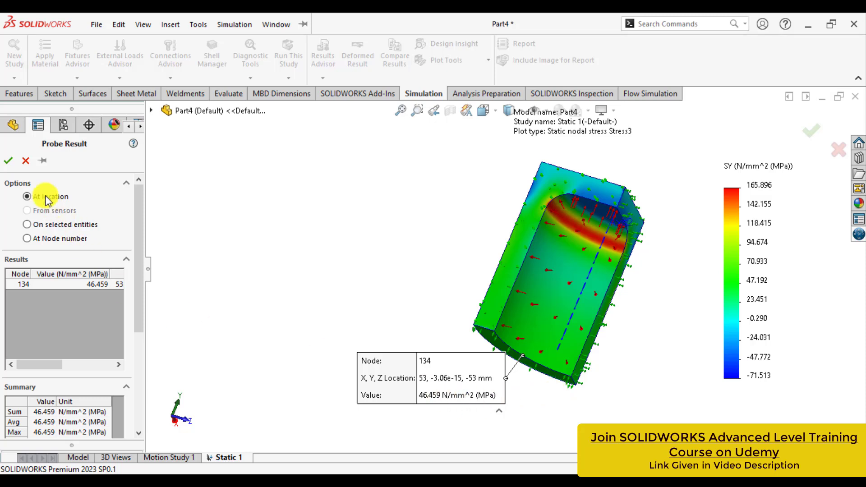
click(8, 162)
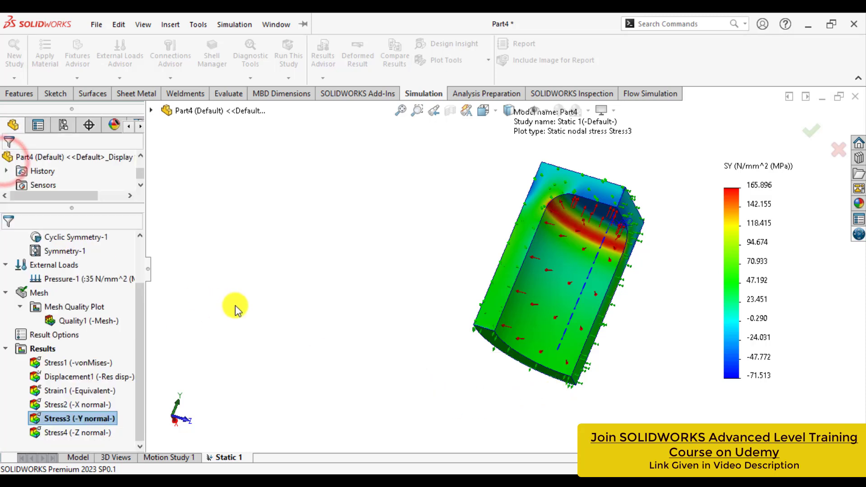
- Display the recalculated Z normal stress plot and probe points beside and on the cut face's straight inner edge, moving the edge point's callout clear of the model
double_click(67, 434)
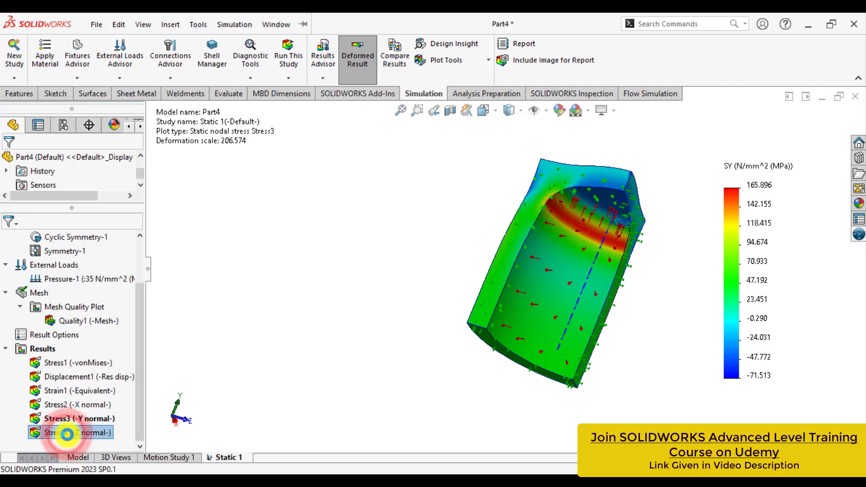
right_click(69, 435)
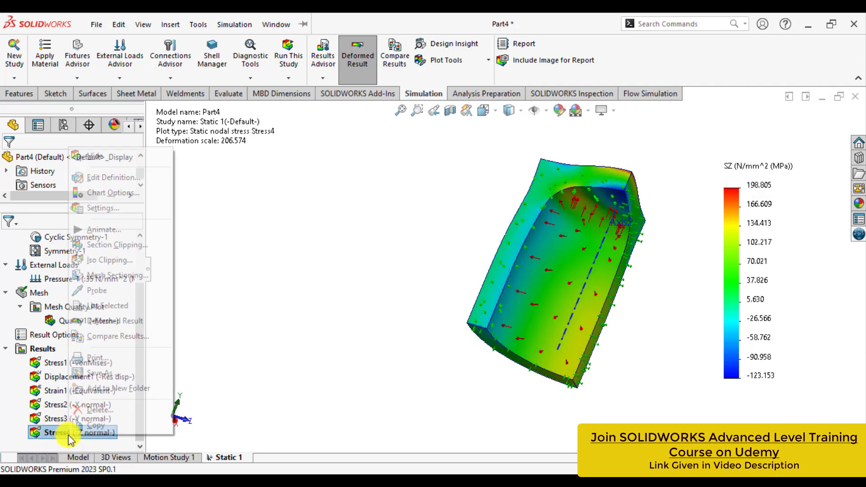
click(97, 291)
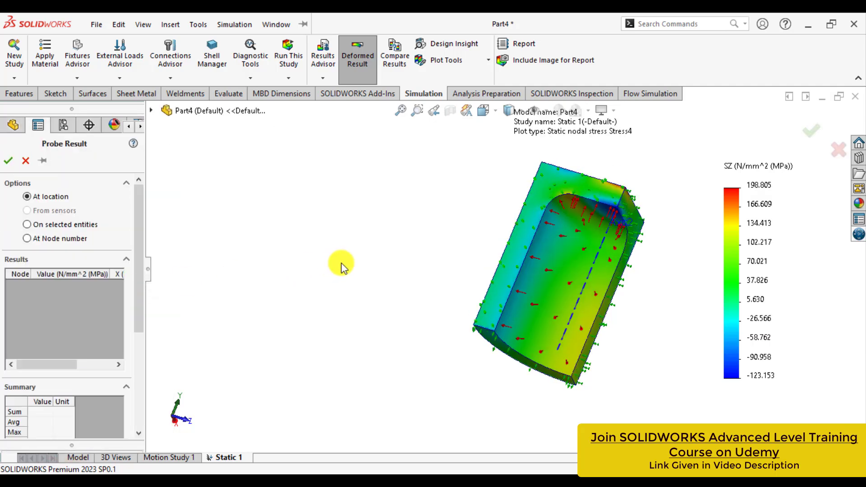
click(514, 281)
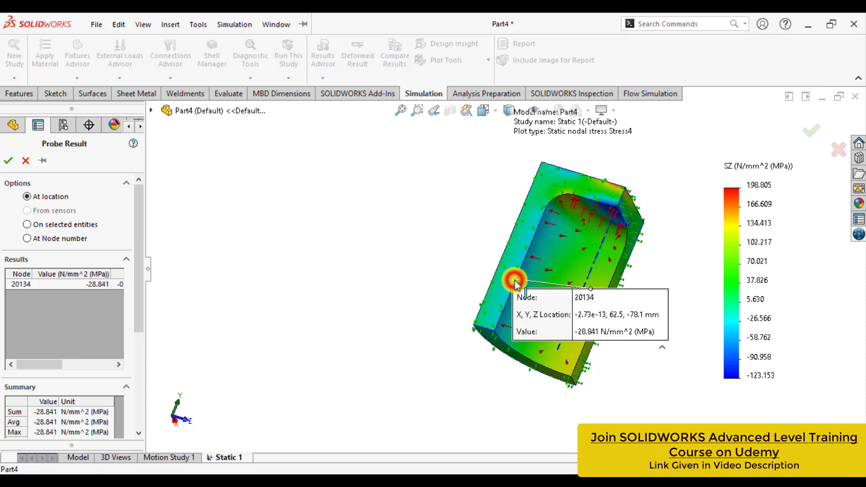
click(527, 255)
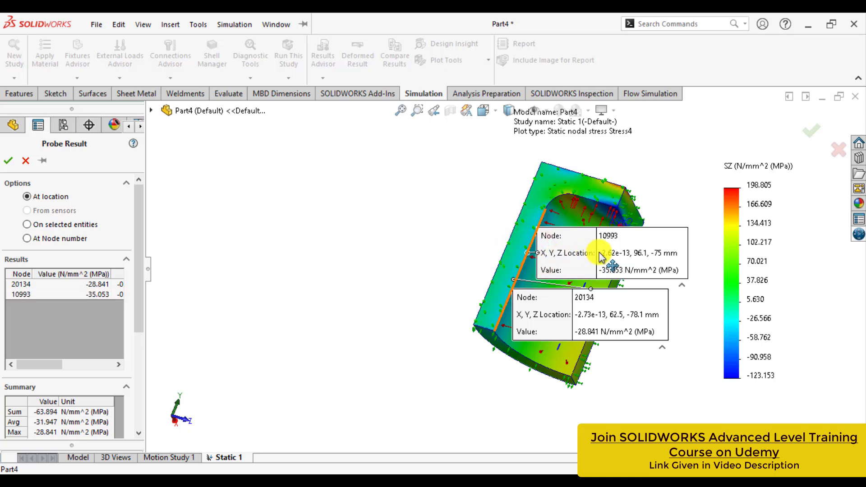
drag(602, 257, 366, 220)
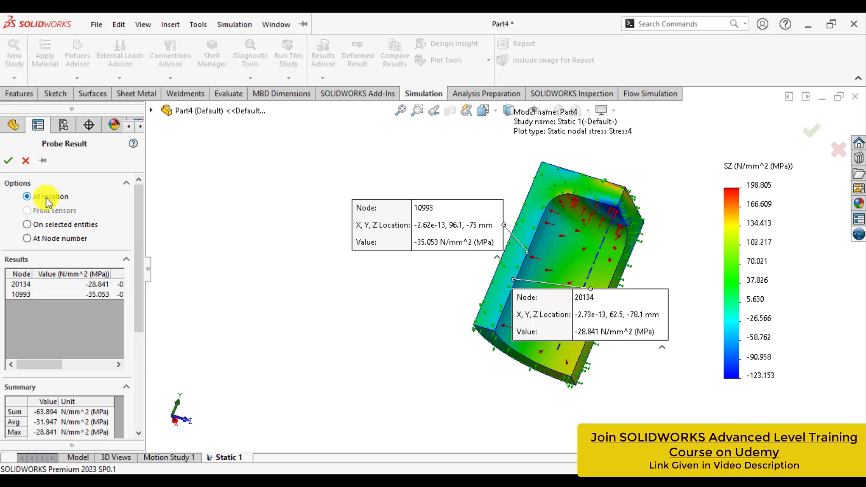
scroll(546, 267, down, 5)
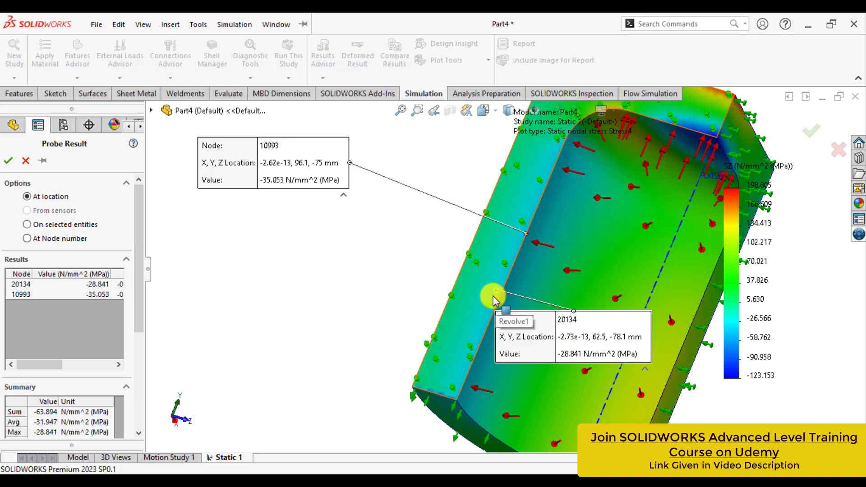
click(8, 160)
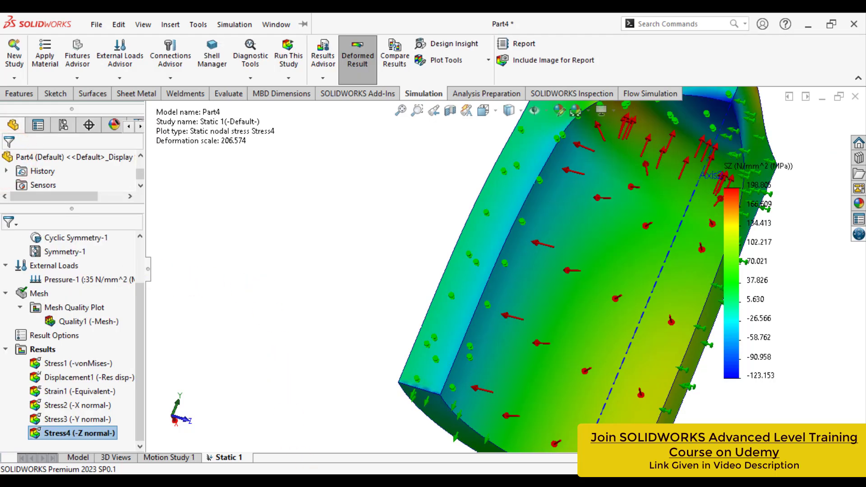